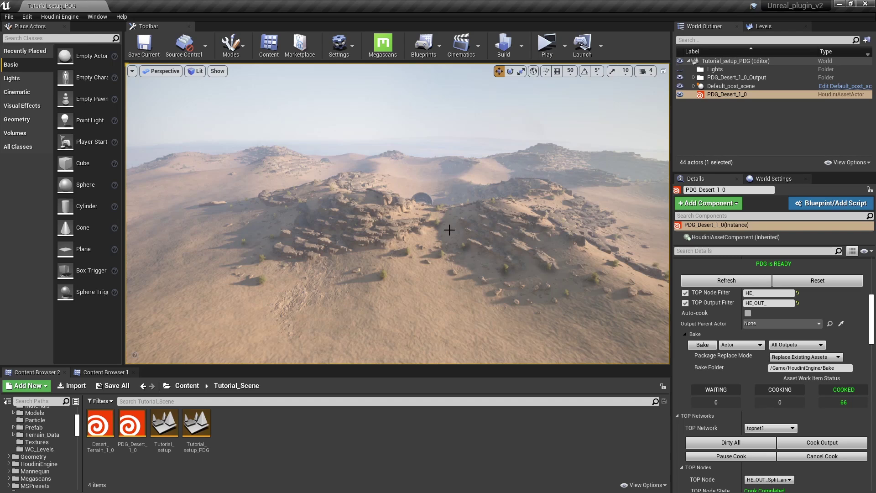
# Step: Create a new folder named Maps_Desert inside Tutorial_Scene
pyautogui.moveTo(387, 202); pyautogui.dragTo(386, 202, button='right')
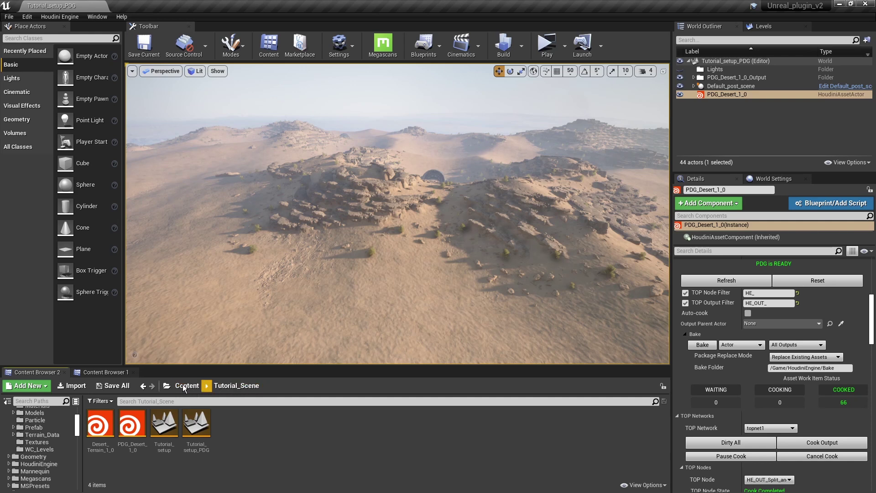
pyautogui.rightClick(249, 432)
pyautogui.click(297, 145)
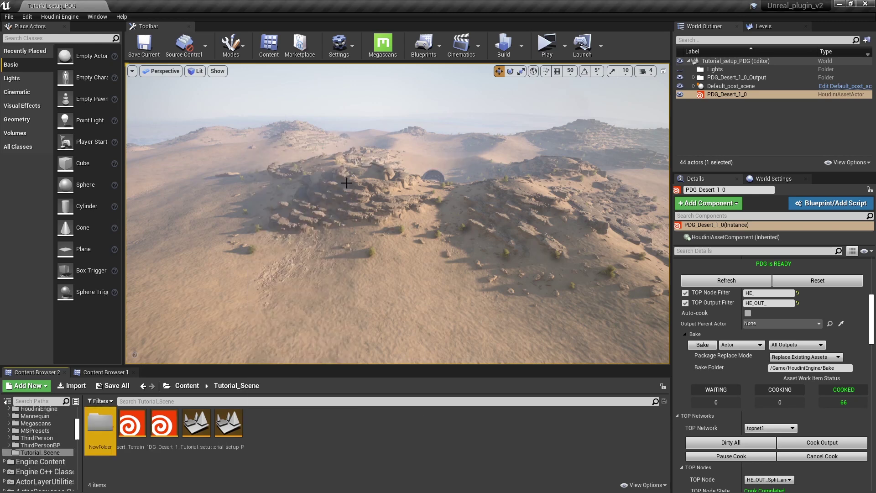
pyautogui.write('Maps_')
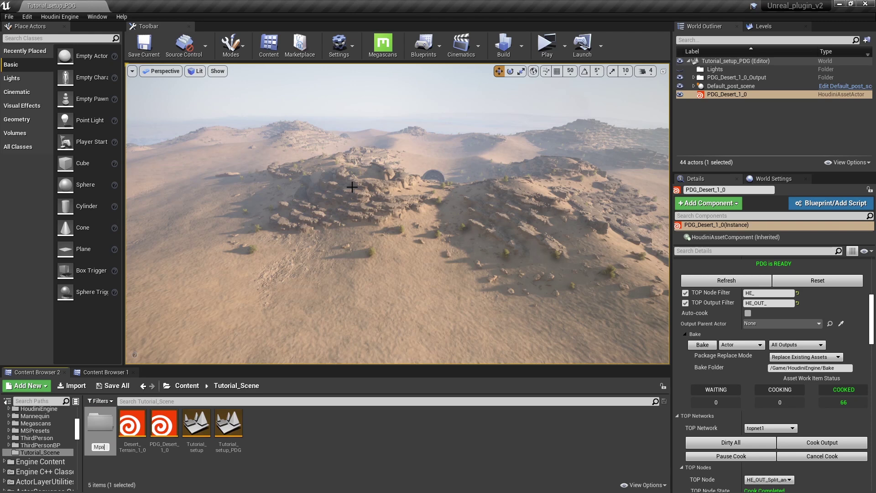
pyautogui.write('Desert')
pyautogui.press('Return')
# Step: Move the Tutorial_setup_PDG level into Maps_Desert and open that folder
pyautogui.click(299, 434)
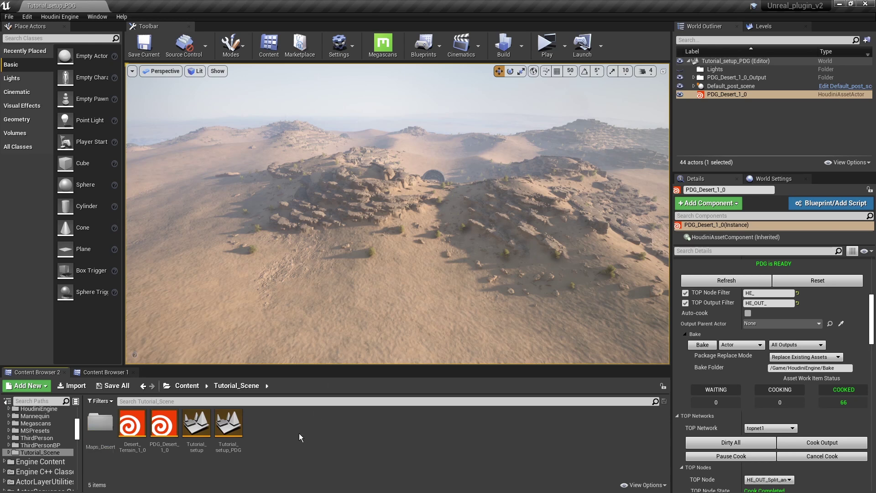
pyautogui.doubleClick(96, 427)
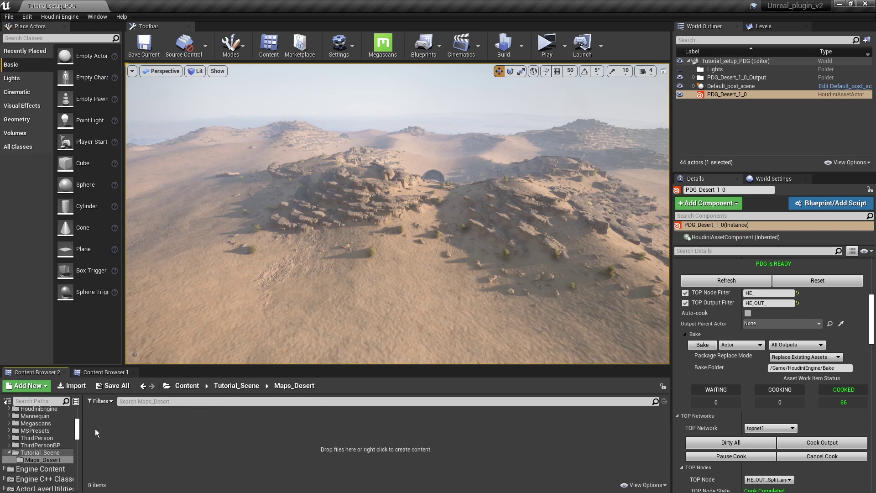
pyautogui.click(229, 387)
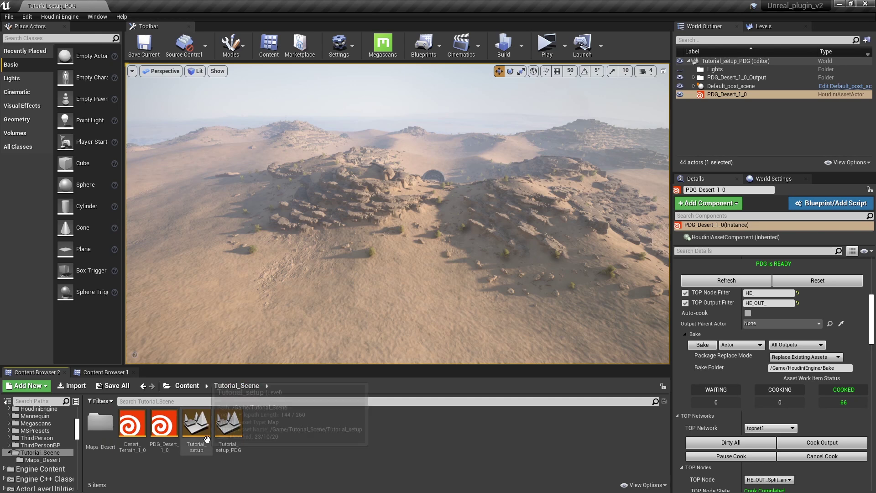
pyautogui.click(241, 436)
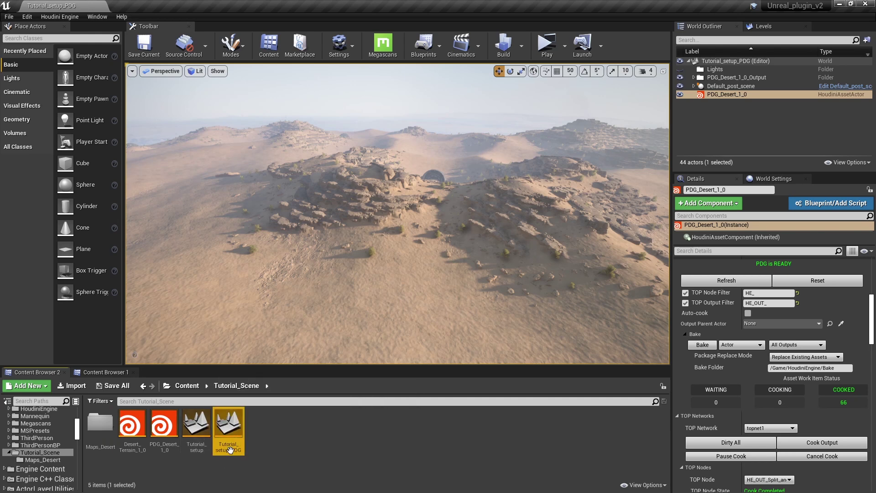
pyautogui.click(201, 470)
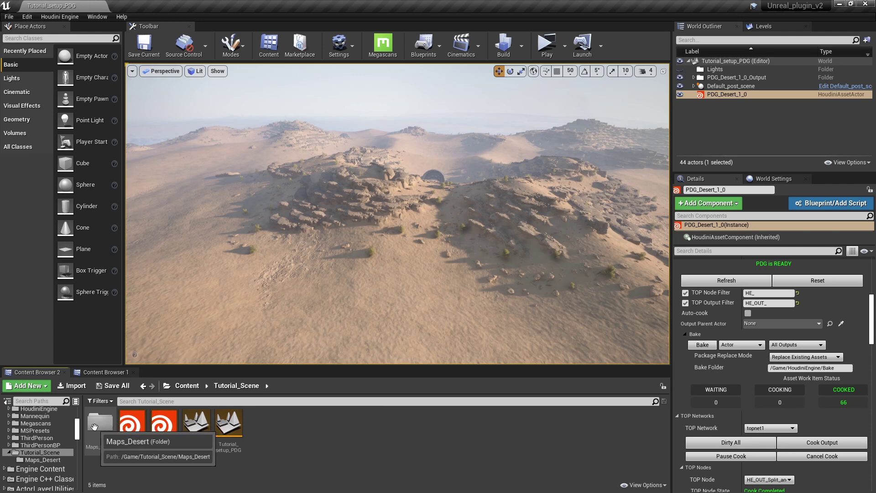
pyautogui.moveTo(228, 427); pyautogui.dragTo(101, 429)
pyautogui.click(118, 462)
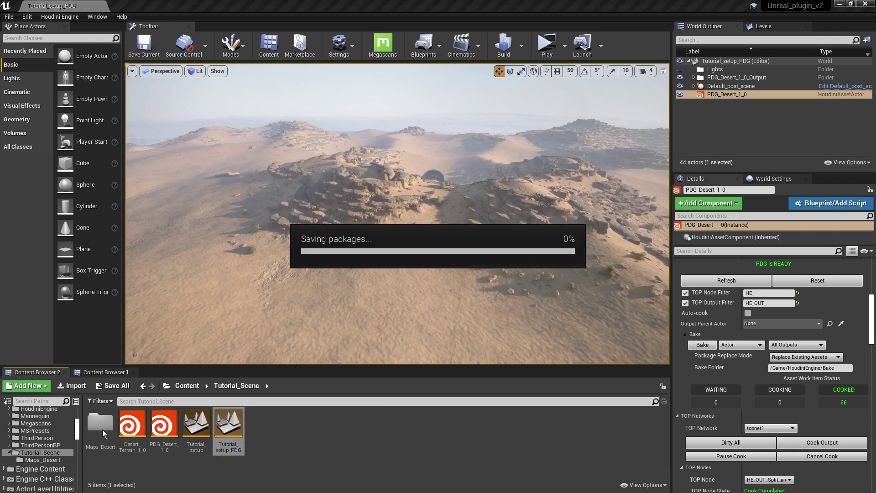
pyautogui.doubleClick(101, 427)
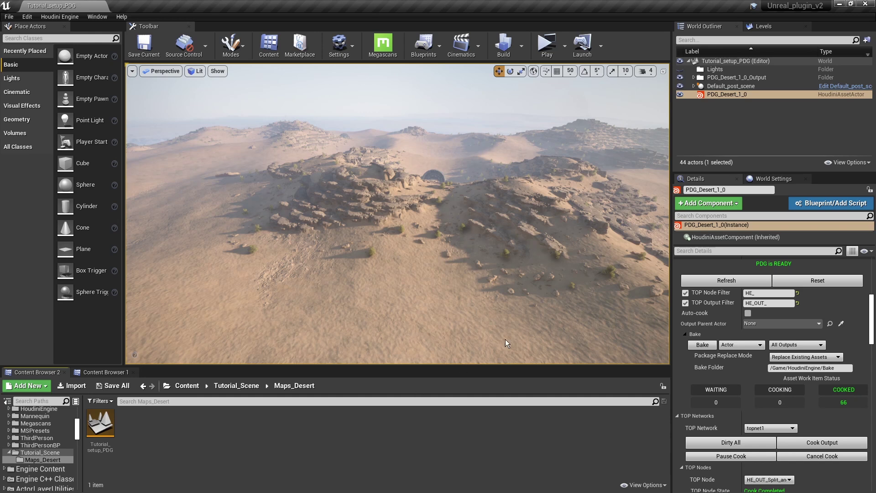
# Step: Tick Enable World Composition in World Settings, then show the Levels list with Persistent Level
pyautogui.click(769, 180)
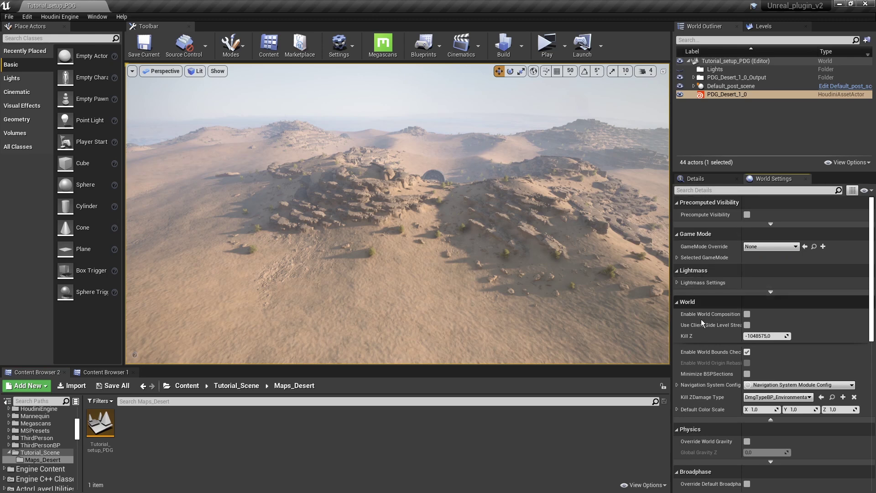
pyautogui.moveTo(672, 320); pyautogui.dragTo(608, 320)
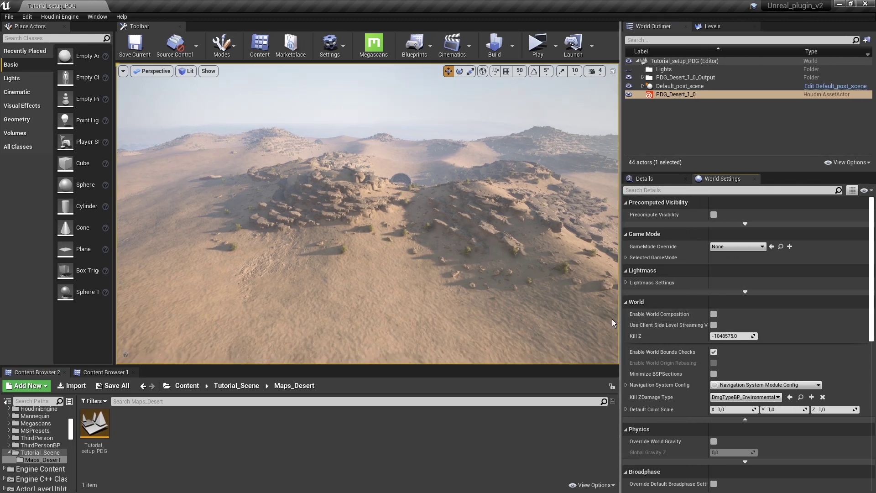
pyautogui.click(706, 313)
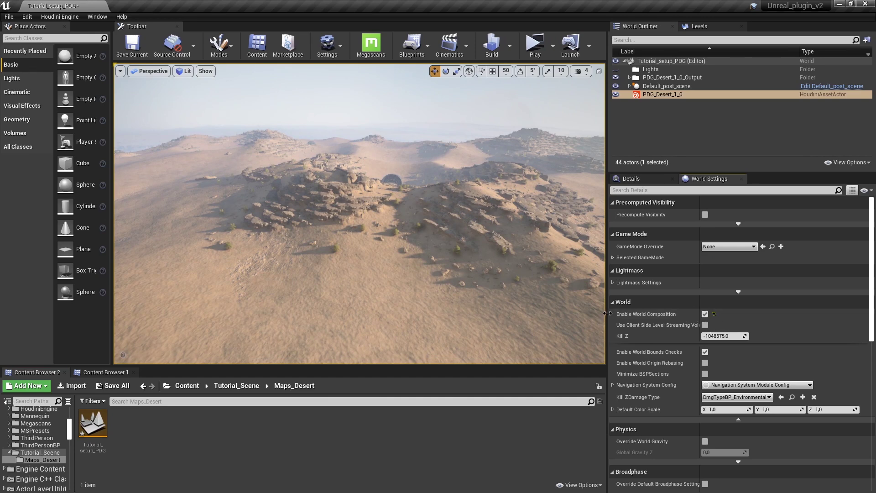
pyautogui.moveTo(607, 313); pyautogui.dragTo(663, 310)
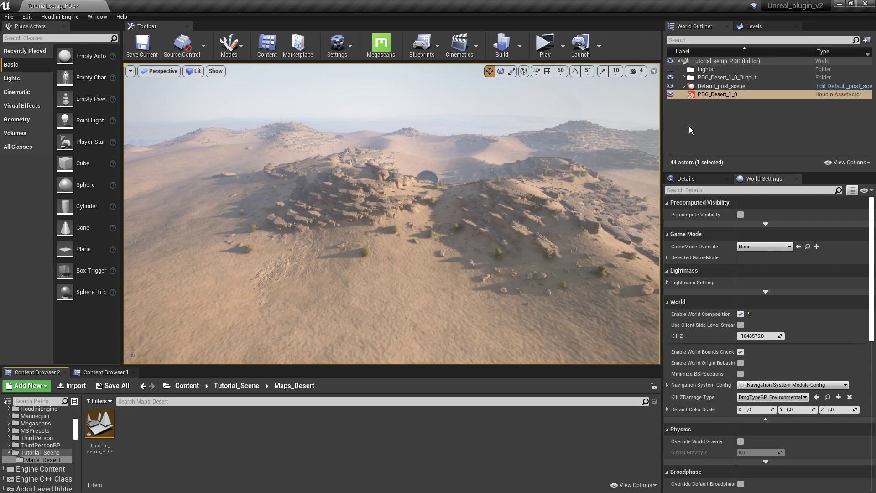
pyautogui.click(756, 27)
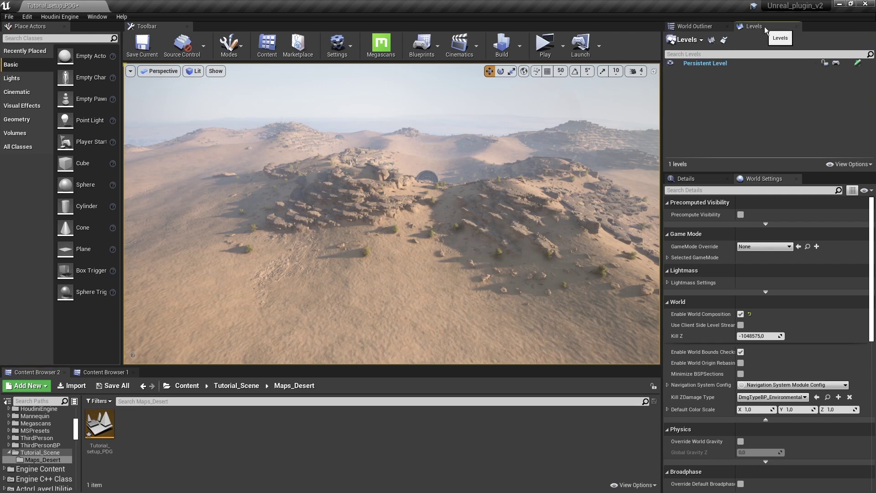
pyautogui.click(97, 17)
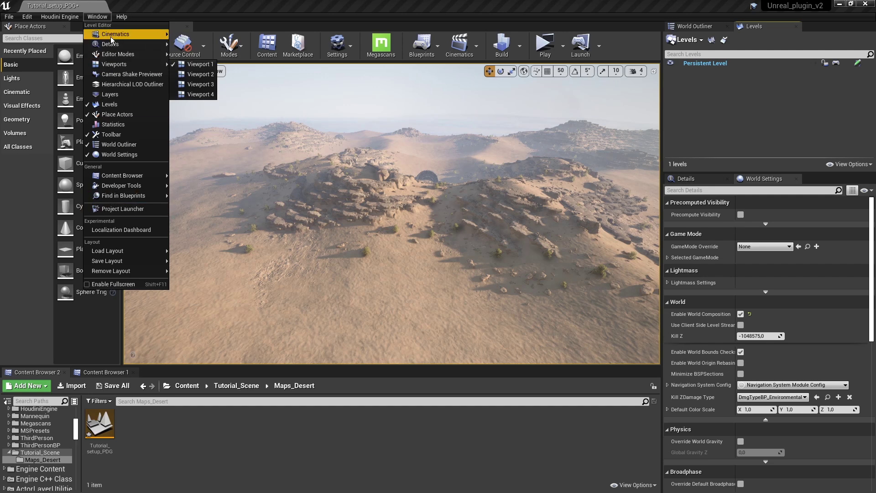
pyautogui.click(108, 19)
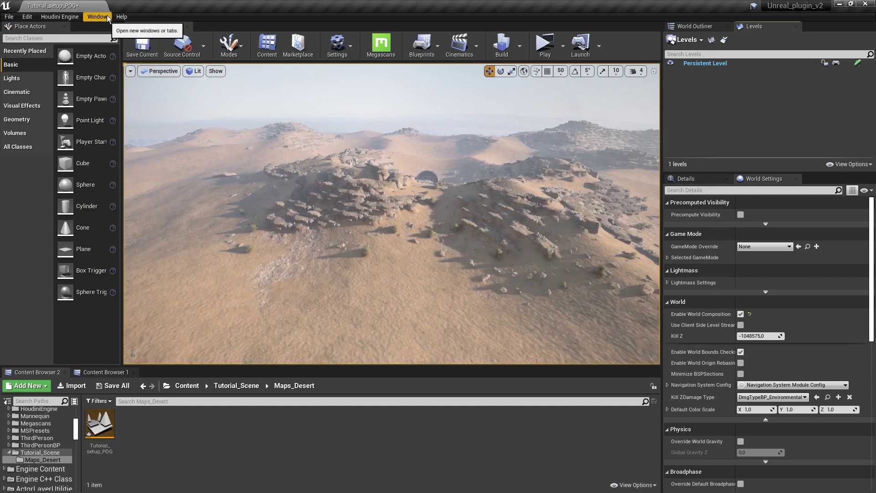
pyautogui.click(726, 41)
pyautogui.scroll(-3, 391, 217)
pyautogui.moveTo(390, 217); pyautogui.dragTo(348, 248, button='right')
pyautogui.scroll(1, 349, 249)
pyautogui.scroll(2, 322, 237)
pyautogui.scroll(-4, 322, 235)
pyautogui.moveTo(323, 235)
pyautogui.mouseDown(button='right')
pyautogui.moveTo(243, 200)
pyautogui.moveTo(373, 245)
pyautogui.mouseUp(button='right')
pyautogui.scroll(1, 399, 260)
pyautogui.moveTo(381, 137); pyautogui.dragTo(356, 114, button='right')
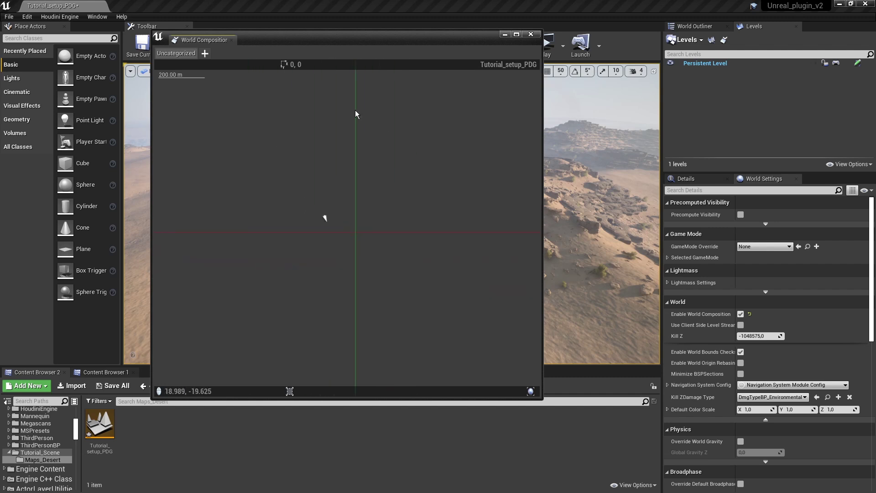
pyautogui.click(531, 34)
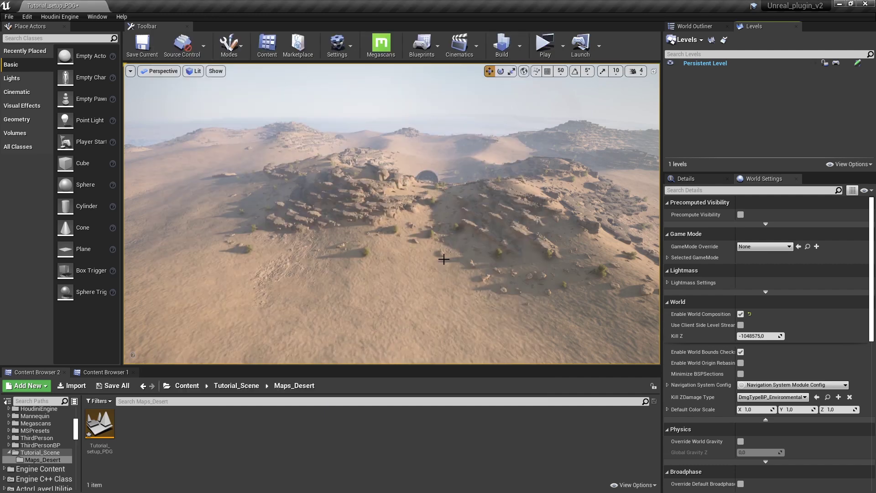
pyautogui.click(696, 26)
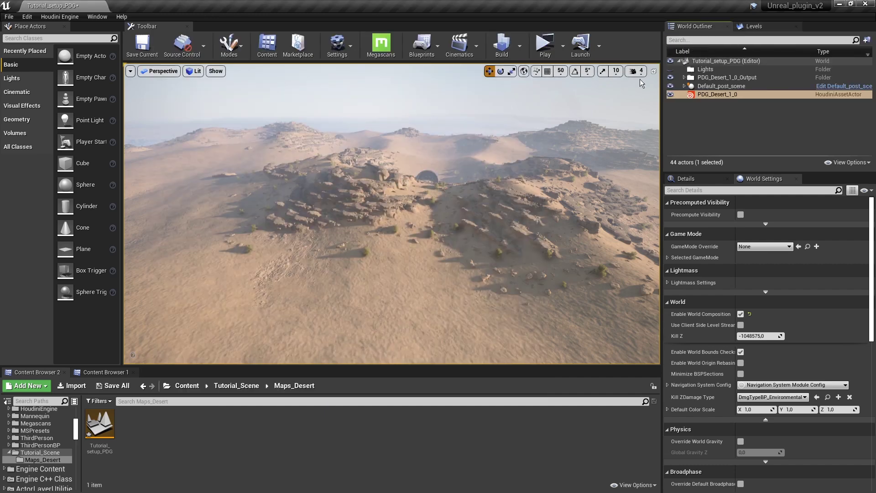
# Step: Select and frame the LandscapeTile5_Temp tile, orbit around it, then return to Levels
pyautogui.moveTo(395, 281); pyautogui.dragTo(395, 269, button='right')
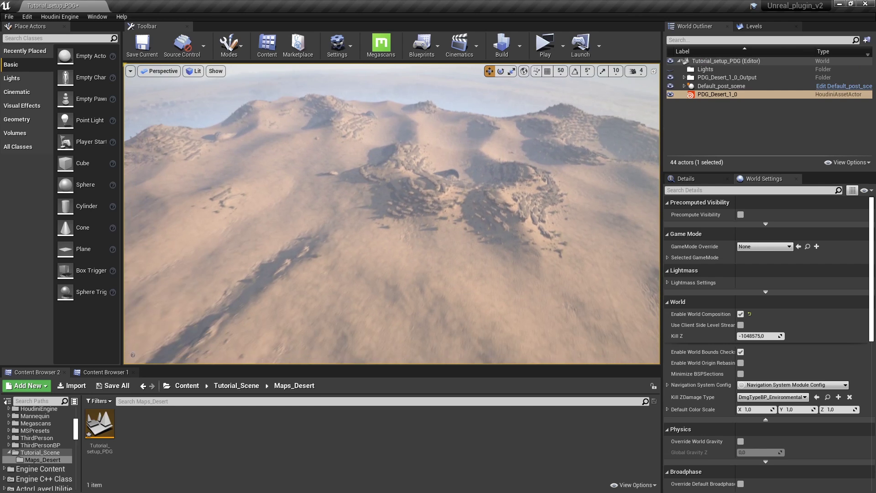
pyautogui.moveTo(451, 243); pyautogui.dragTo(451, 256, button='right')
pyautogui.click(434, 242)
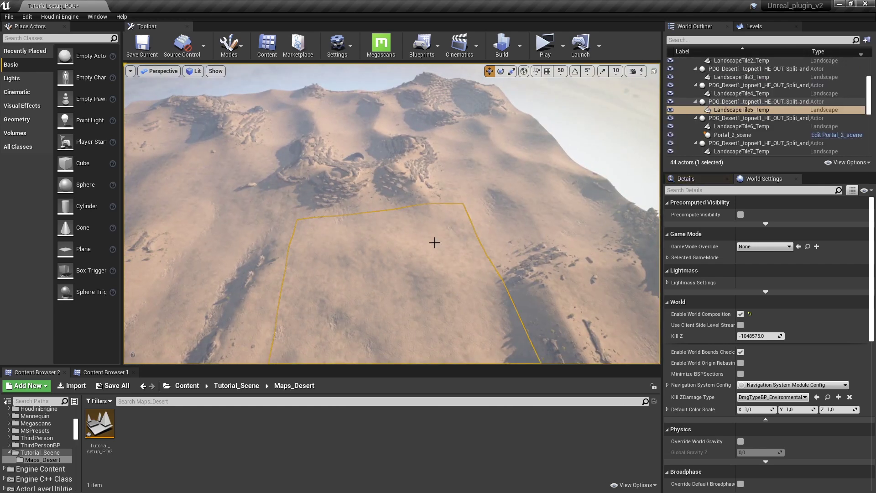
pyautogui.press('f')
pyautogui.keyDown('alt'); pyautogui.moveTo(480, 177); pyautogui.dragTo(435, 172); pyautogui.keyUp('alt')
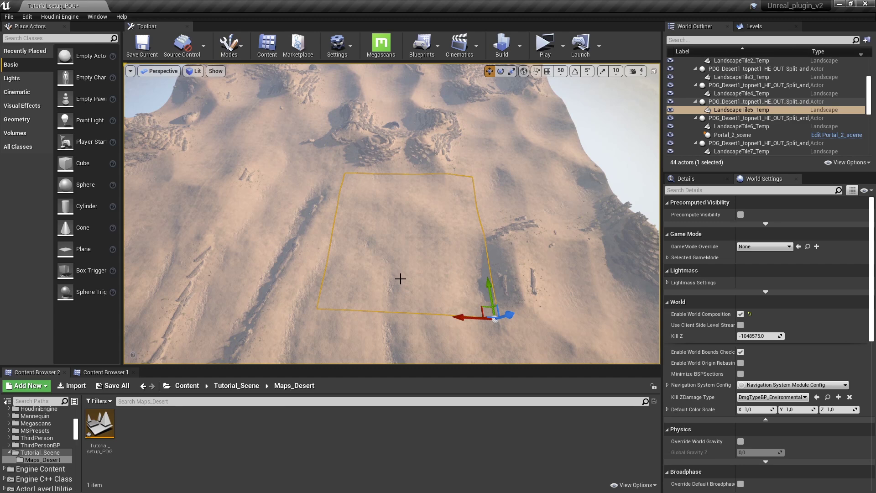
pyautogui.click(745, 26)
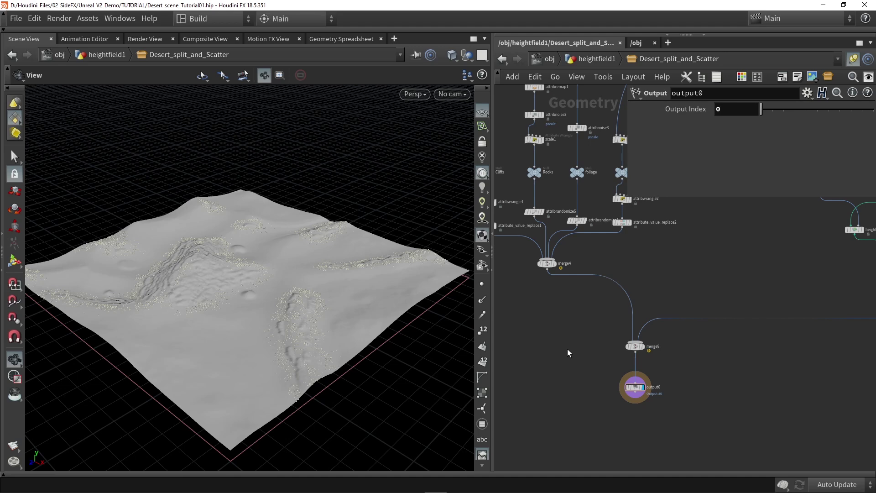
# Step: Add a Labs Worldcomposition Prepare node by searching 'worl' and place it near output0
pyautogui.press('Tab')
pyautogui.write('worl')
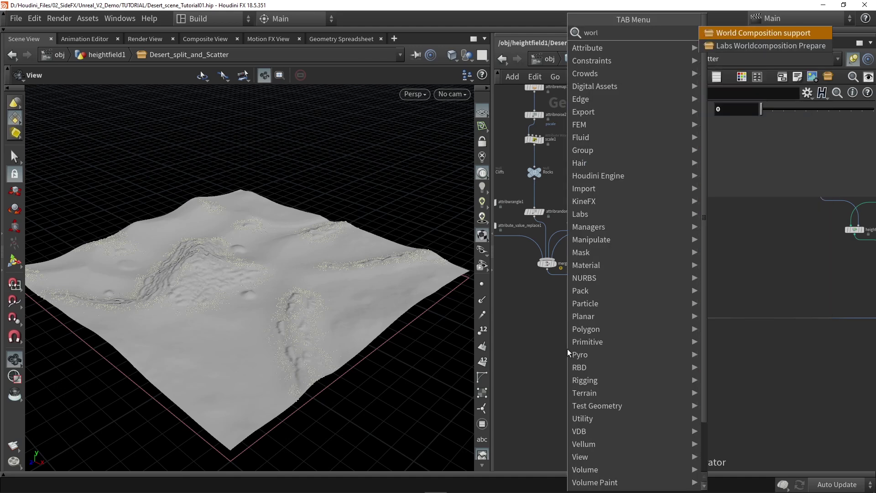
pyautogui.click(772, 45)
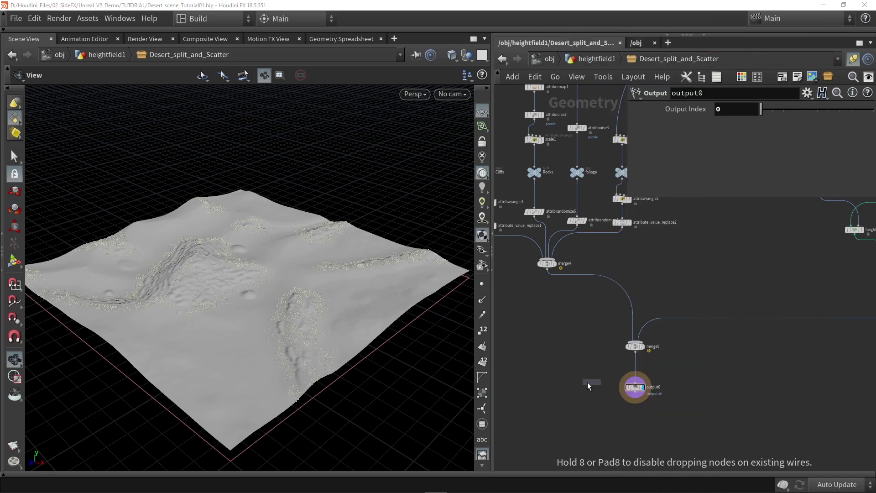
pyautogui.click(565, 360)
pyautogui.scroll(2, 564, 358)
pyautogui.moveTo(564, 358); pyautogui.dragTo(576, 368)
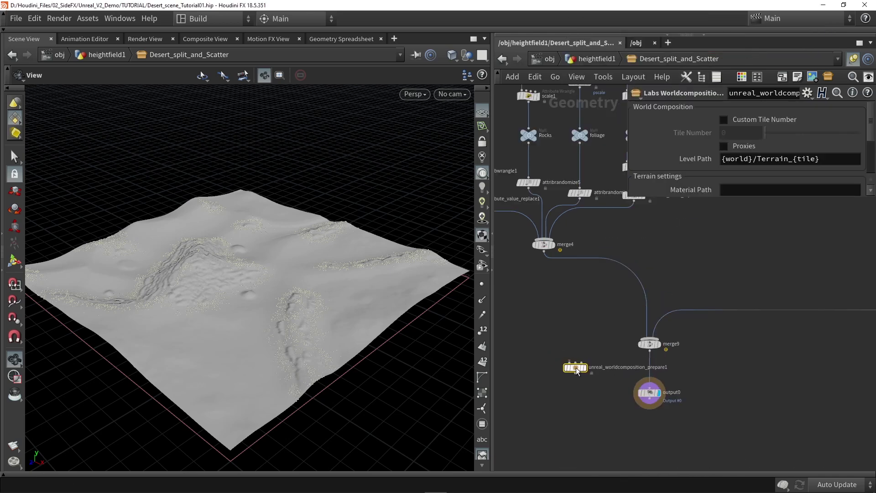
# Step: Enlarge the parameter pane and move the prepare node beside unreal_material
pyautogui.moveTo(628, 199)
pyautogui.mouseDown()
pyautogui.moveTo(544, 278)
pyautogui.moveTo(551, 283)
pyautogui.mouseUp()
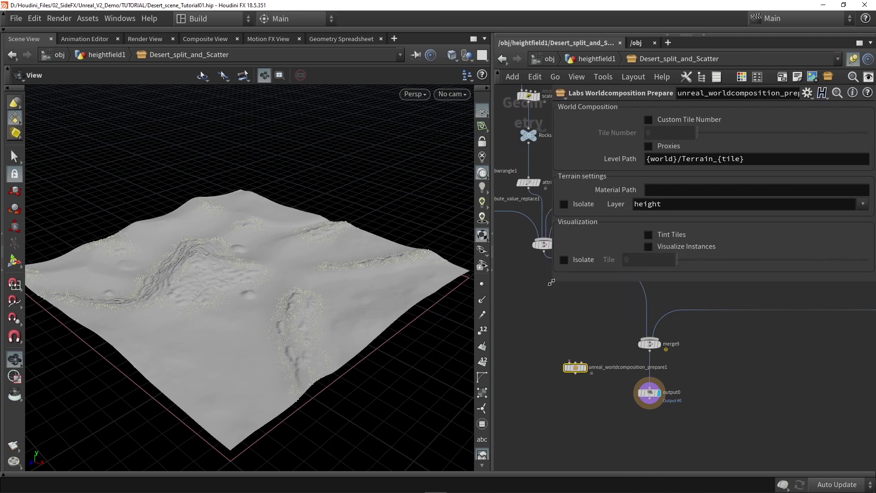
pyautogui.moveTo(575, 328); pyautogui.dragTo(557, 358, button='middle')
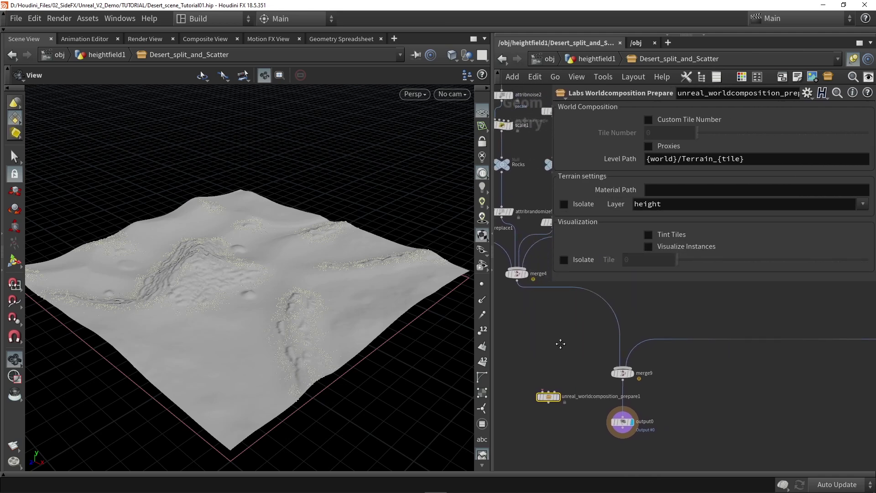
pyautogui.moveTo(548, 399)
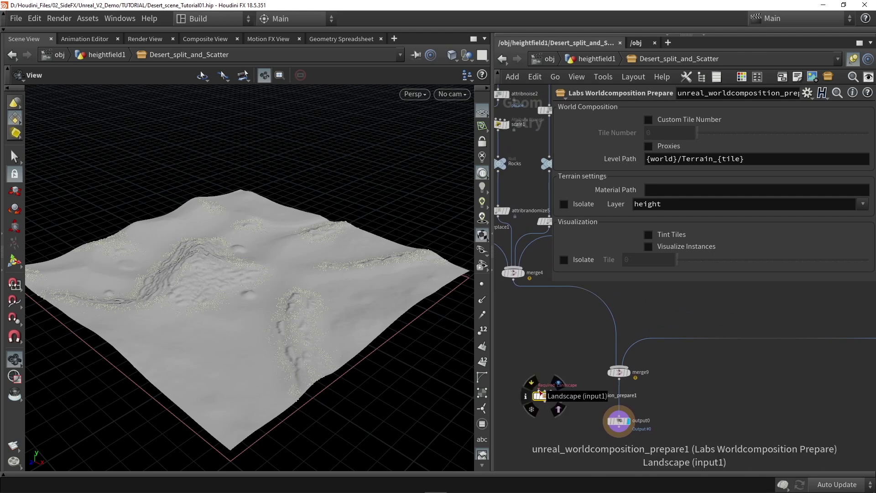
pyautogui.moveTo(548, 399); pyautogui.dragTo(725, 396)
pyautogui.moveTo(726, 396); pyautogui.dragTo(743, 374, button='middle')
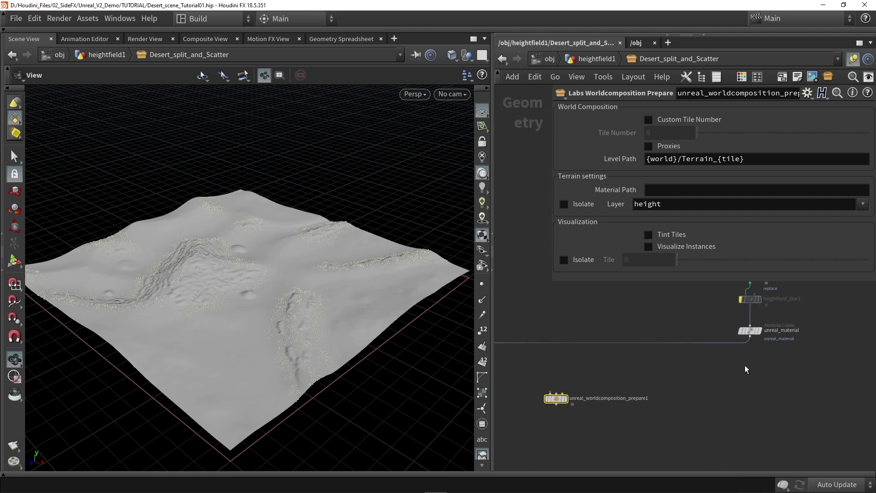
# Step: Wire unreal_material and merge4 into the Worldcomposition Prepare node's inputs
pyautogui.moveTo(752, 340); pyautogui.dragTo(556, 392)
pyautogui.moveTo(527, 388); pyautogui.dragTo(703, 385, button='middle')
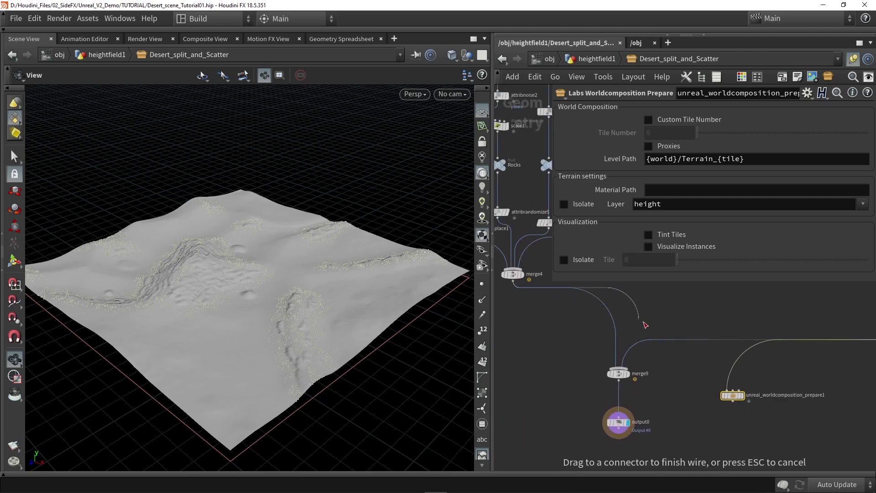
pyautogui.moveTo(512, 286); pyautogui.dragTo(733, 391)
pyautogui.scroll(2, 754, 390)
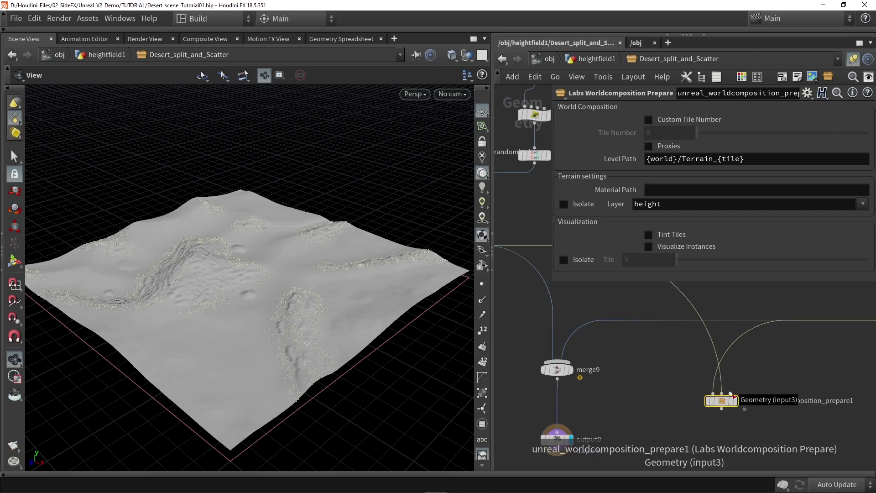
# Step: Route the prepare node's output into output0 and show the Geometry Spreadsheet
pyautogui.moveTo(718, 388)
pyautogui.mouseDown()
pyautogui.moveTo(654, 355)
pyautogui.moveTo(565, 406)
pyautogui.moveTo(653, 429)
pyautogui.mouseUp()
pyautogui.click(557, 424)
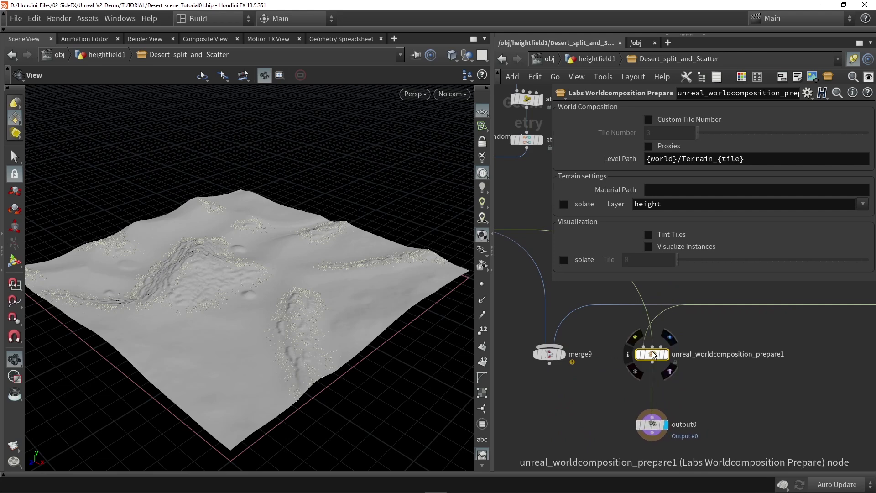
pyautogui.moveTo(653, 352); pyautogui.dragTo(654, 374)
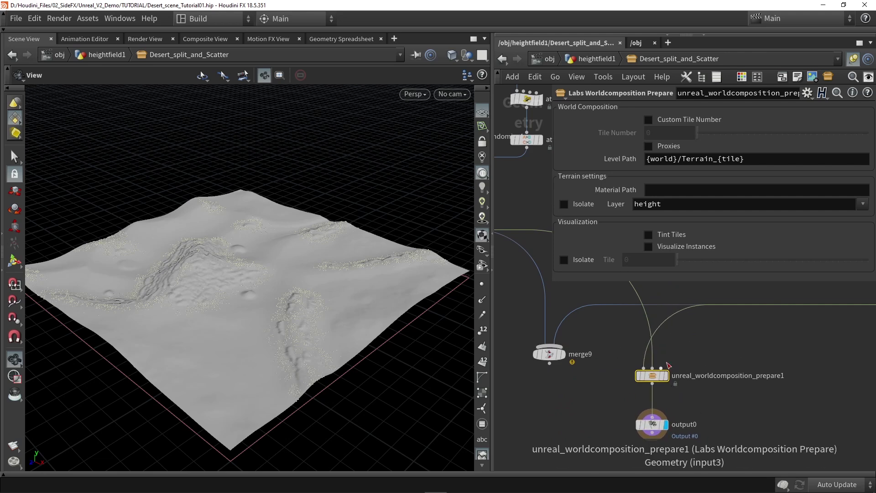
pyautogui.moveTo(659, 379)
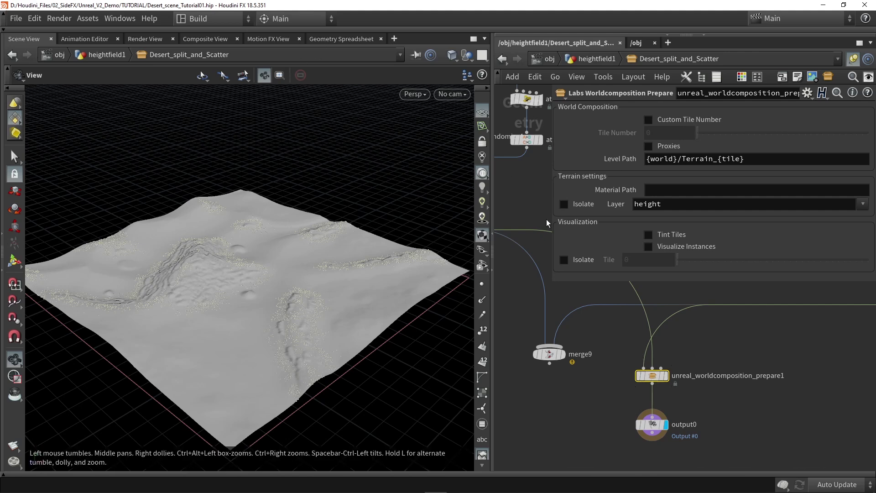
pyautogui.click(352, 40)
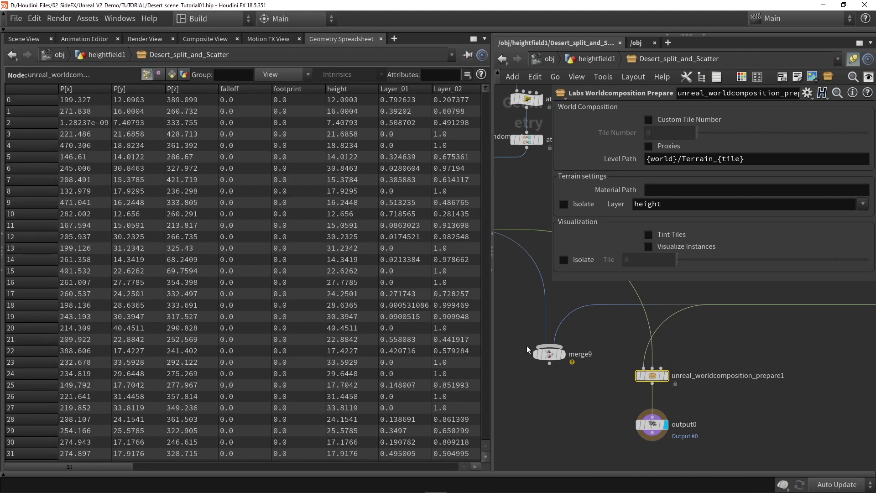
pyautogui.click(762, 328)
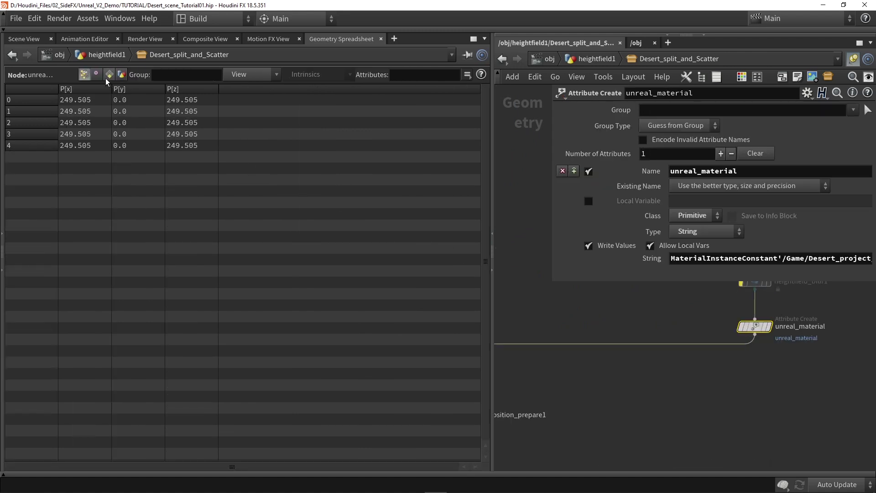
# Step: List unreal_worldcomposition_prepare1's primitive attributes: five layers with tile 7 and unreal_level_path
pyautogui.click(109, 74)
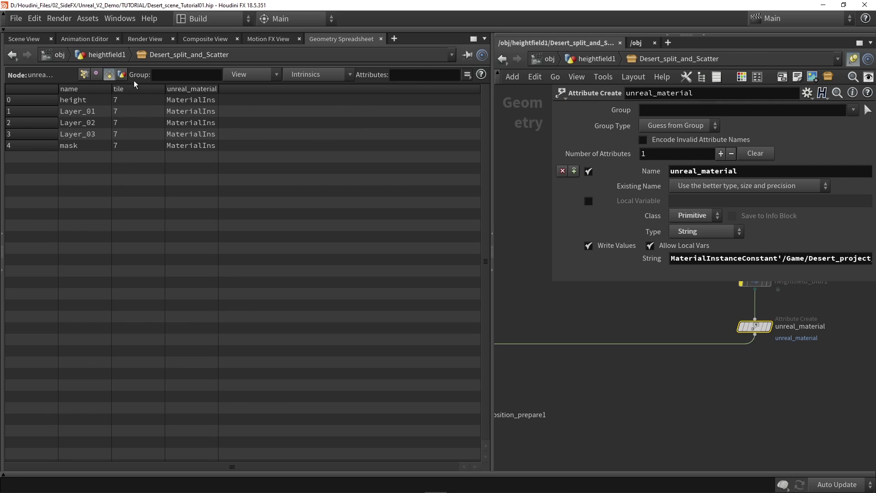
pyautogui.scroll(-3, 685, 359)
pyautogui.scroll(3, 685, 359)
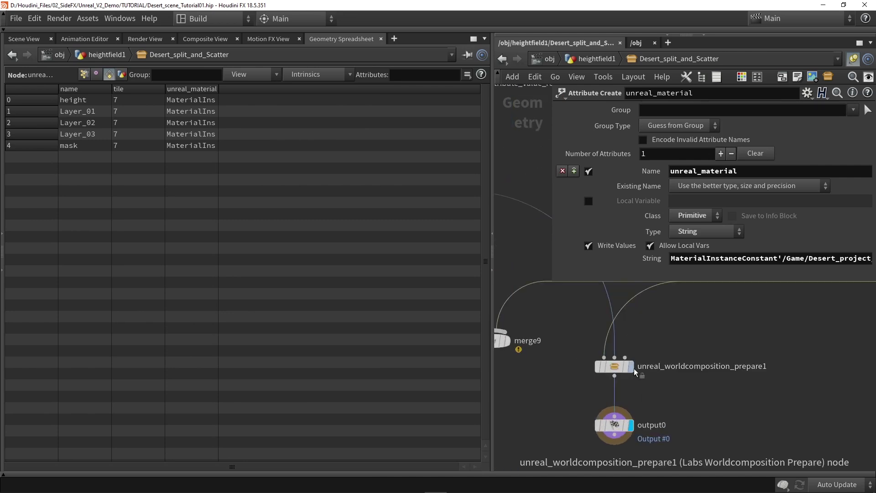
pyautogui.click(614, 366)
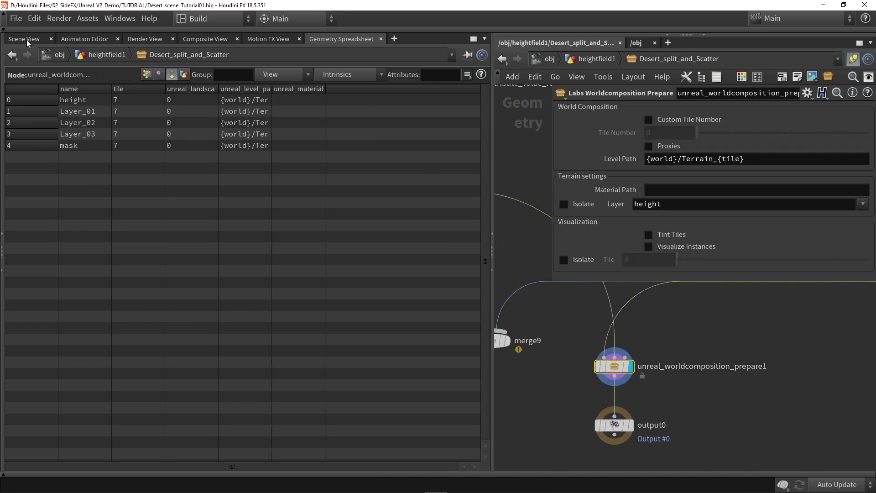
pyautogui.click(25, 39)
# Step: Enable Custom Tile Number and set Tile Number to ch("../tilenum"), evaluating to 7
pyautogui.click(658, 121)
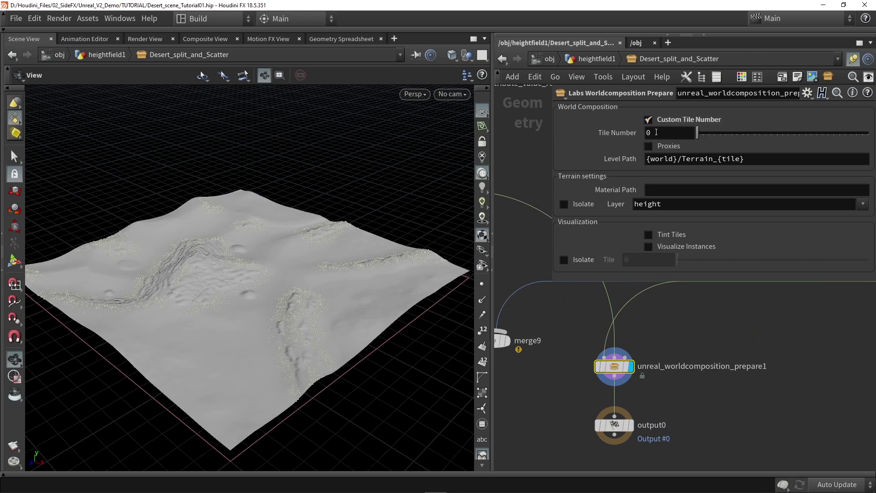
pyautogui.doubleClick(660, 133)
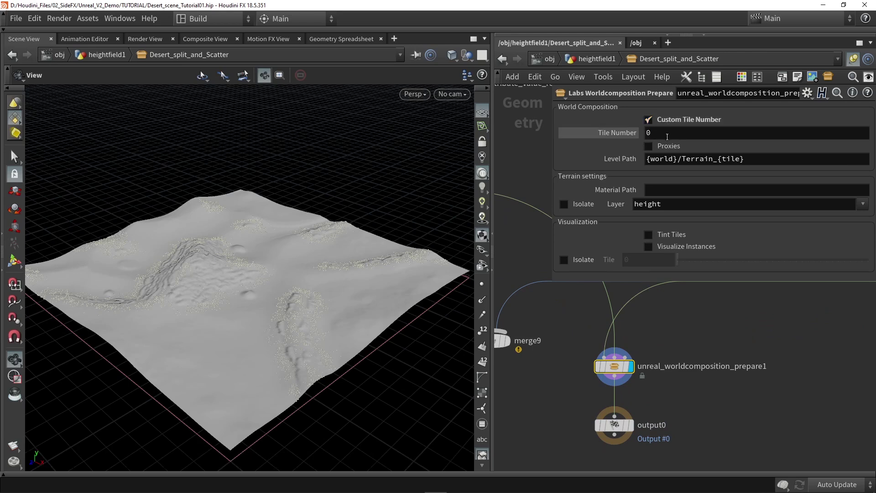
pyautogui.write('ch("../til')
pyautogui.press('Down')
pyautogui.press('Down')
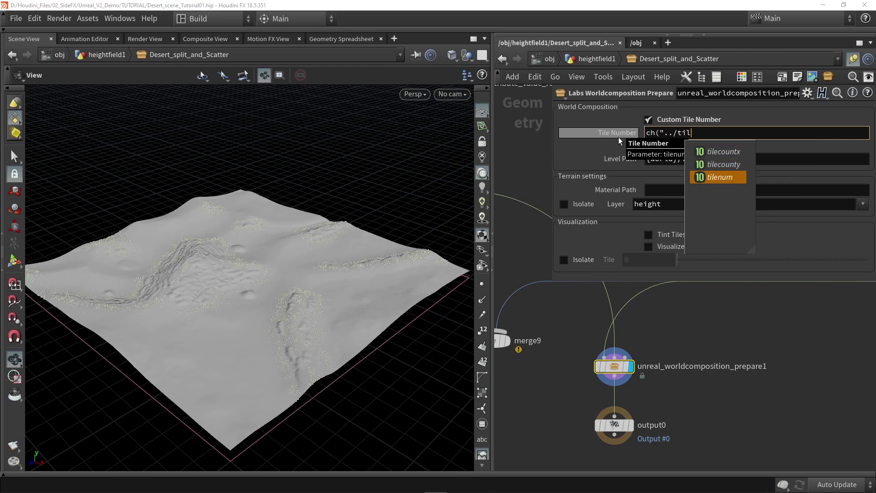
pyautogui.press('Return')
pyautogui.write('")')
pyautogui.press('Return')
pyautogui.click(624, 136)
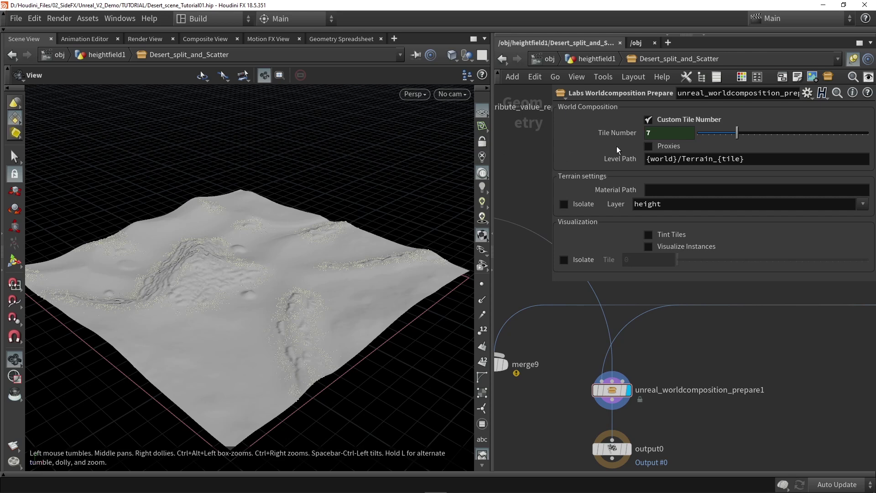
pyautogui.click(655, 121)
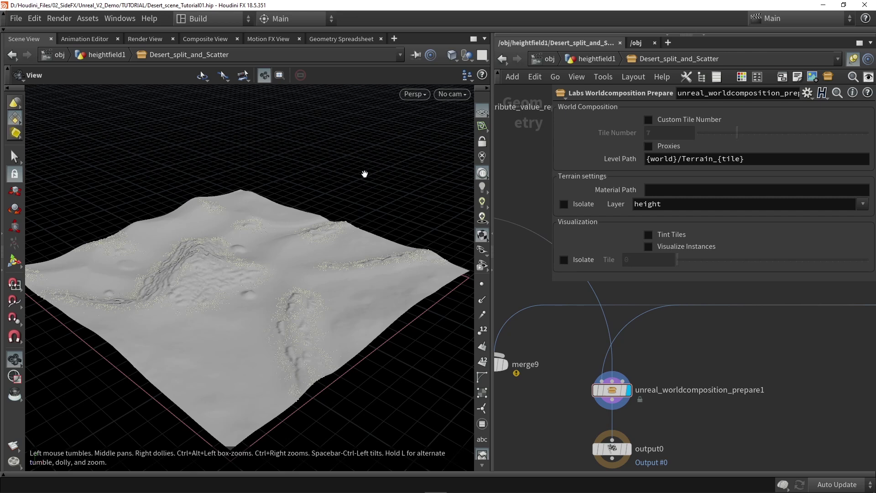
pyautogui.click(667, 121)
pyautogui.scroll(-2, 536, 327)
# Step: Inspect heightfield_tilesplit1's info, whose Tile Number also references ../tilenum
pyautogui.scroll(-2, 613, 429)
pyautogui.scroll(-2, 579, 311)
pyautogui.scroll(-2, 587, 343)
pyautogui.scroll(3, 587, 344)
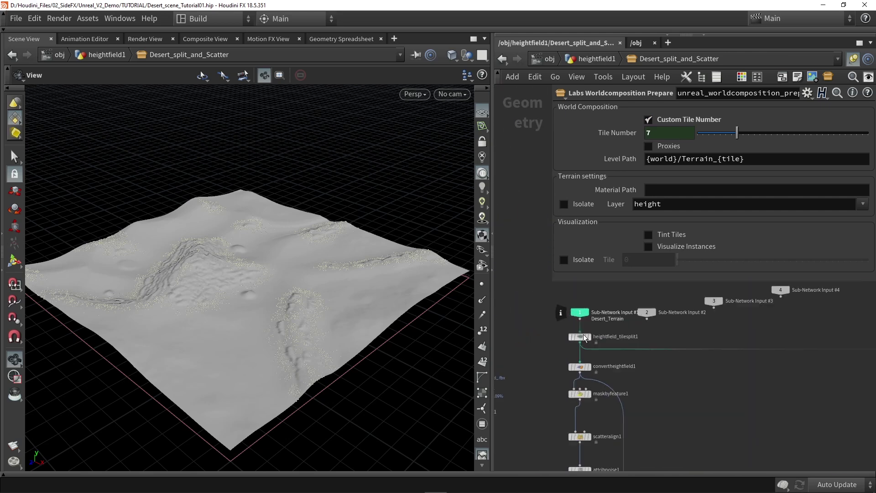
pyautogui.scroll(3, 580, 340)
pyautogui.click(573, 337)
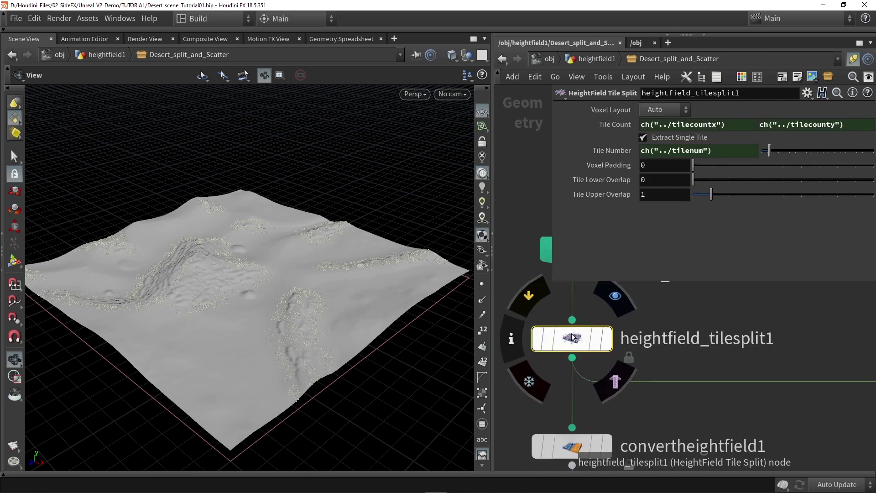
pyautogui.click(511, 339)
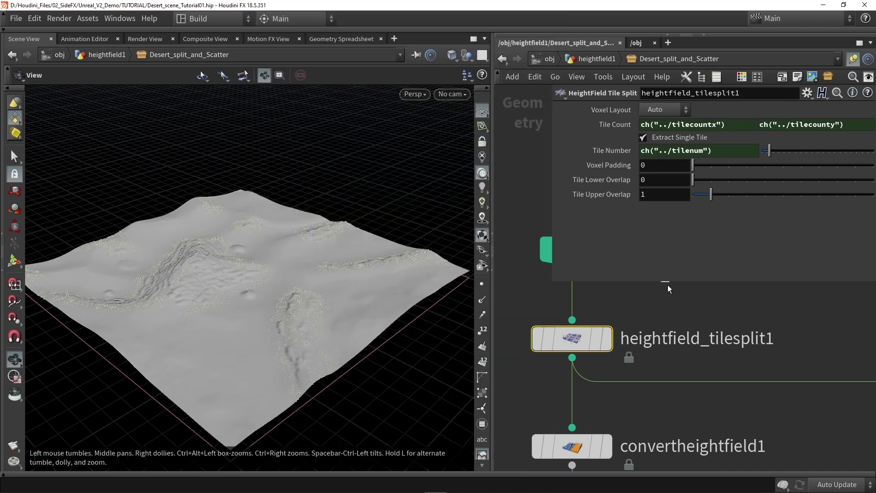
pyautogui.scroll(-3, 699, 304)
# Step: Turn on Proxies for unreal_worldcomposition_prepare1 and select its Level Path text
pyautogui.click(753, 382)
pyautogui.scroll(3, 654, 348)
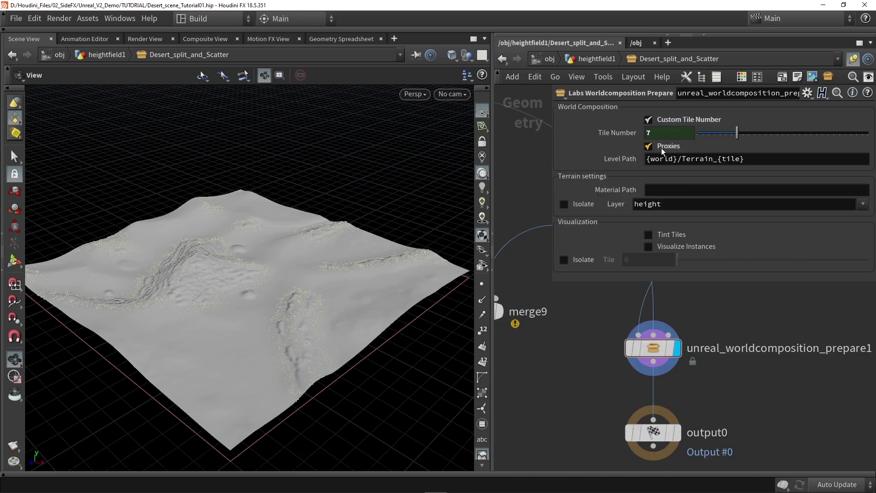
pyautogui.click(666, 147)
pyautogui.moveTo(762, 159); pyautogui.dragTo(641, 160)
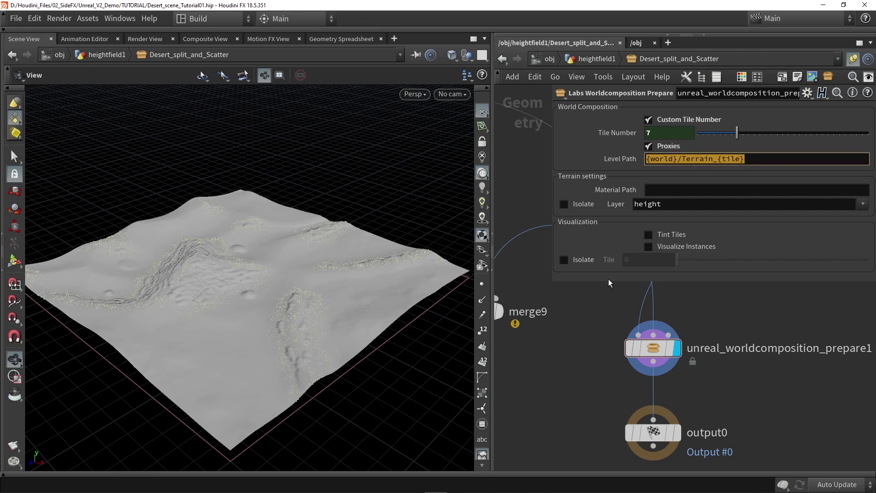
# Step: Copy the Tutorial_setup_PDG map's reference from Unreal's Content Browser
pyautogui.hotkey('ctrl', 'c')
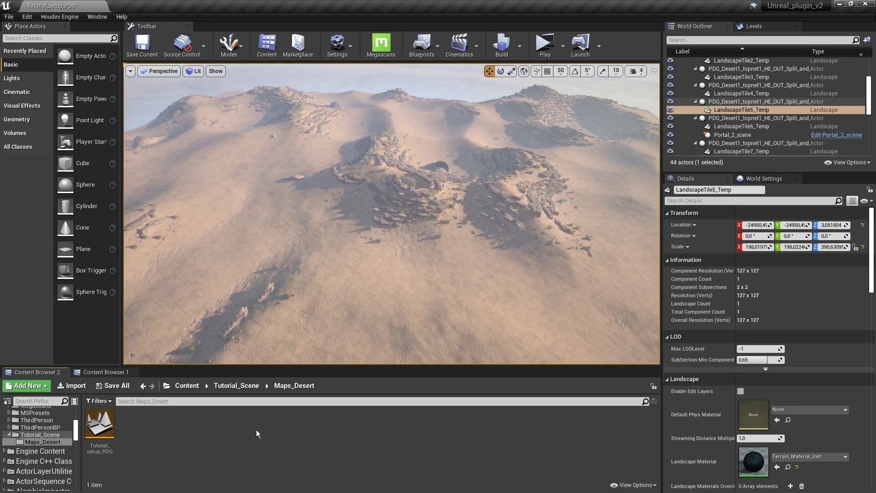
pyautogui.rightClick(100, 416)
pyautogui.click(127, 344)
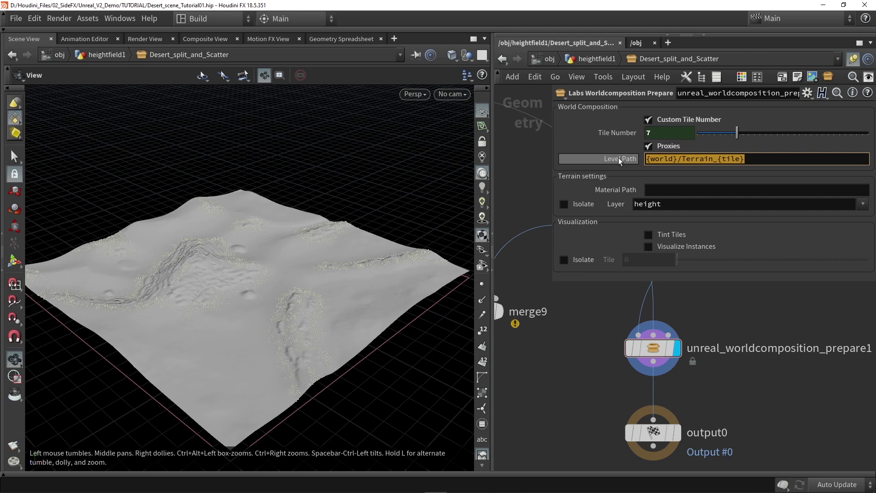
# Step: Paste the map reference into Level Path and trim it to /Game/Tutorial_Scene/Maps_Desert/
pyautogui.hotkey('ctrl', 'v')
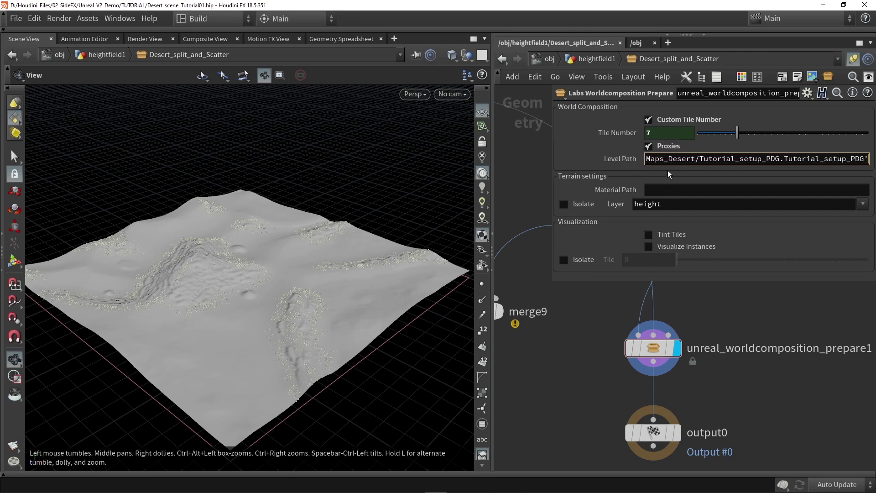
pyautogui.moveTo(551, 280); pyautogui.dragTo(526, 286)
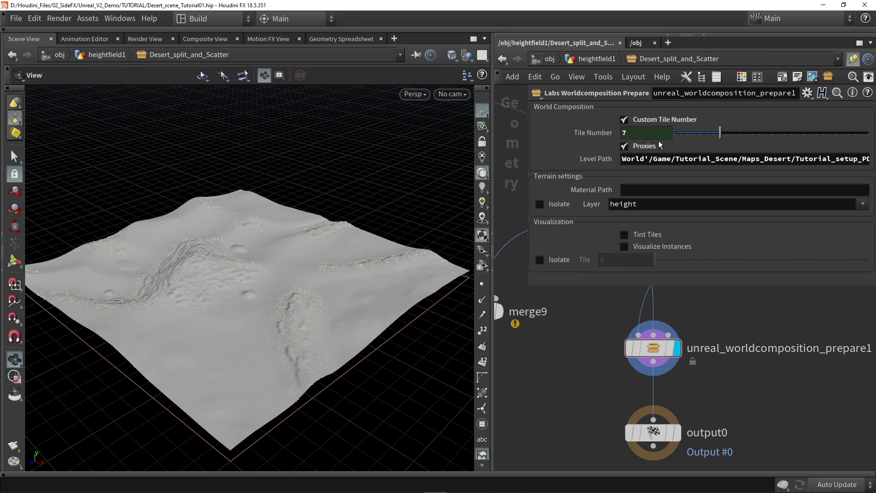
pyautogui.moveTo(649, 159)
pyautogui.mouseDown()
pyautogui.moveTo(838, 159)
pyautogui.moveTo(825, 160)
pyautogui.mouseUp()
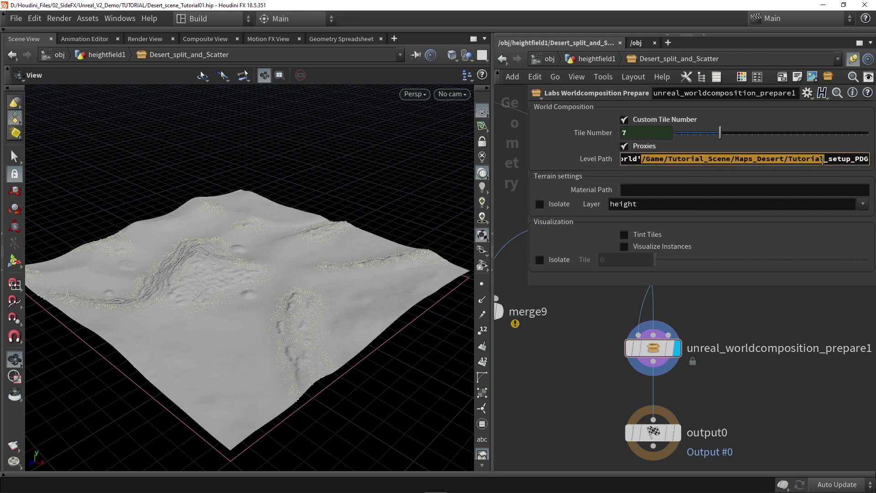
pyautogui.press('Delete')
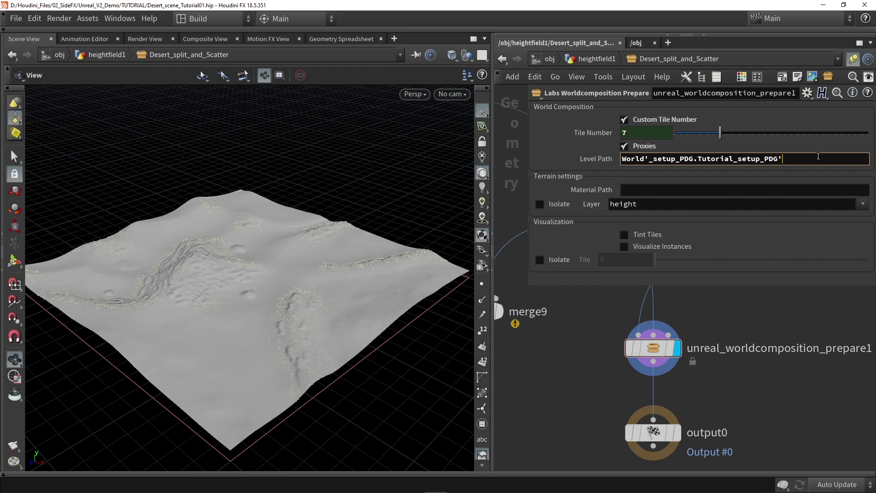
pyautogui.hotkey('ctrl', 'a')
pyautogui.press('Delete')
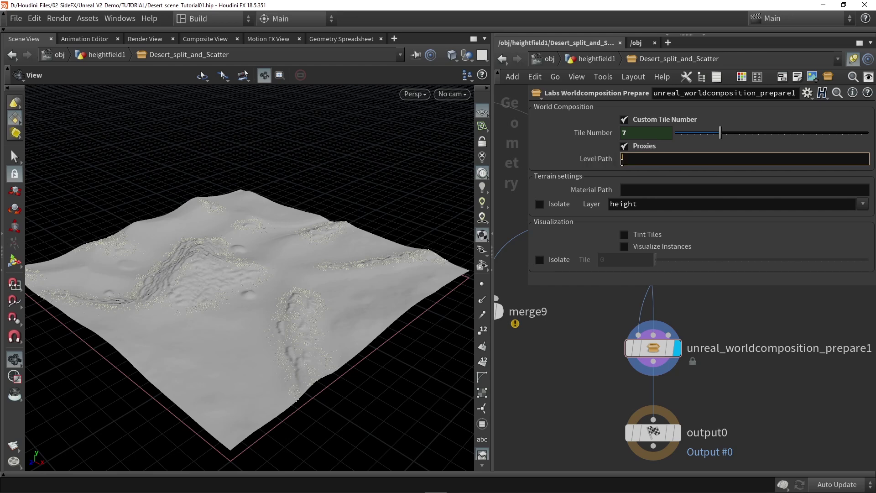
pyautogui.hotkey('ctrl', 'v')
pyautogui.press('Return')
# Step: Complete the Level Path ending as Tut_Terrain_{tile}
pyautogui.click(810, 160)
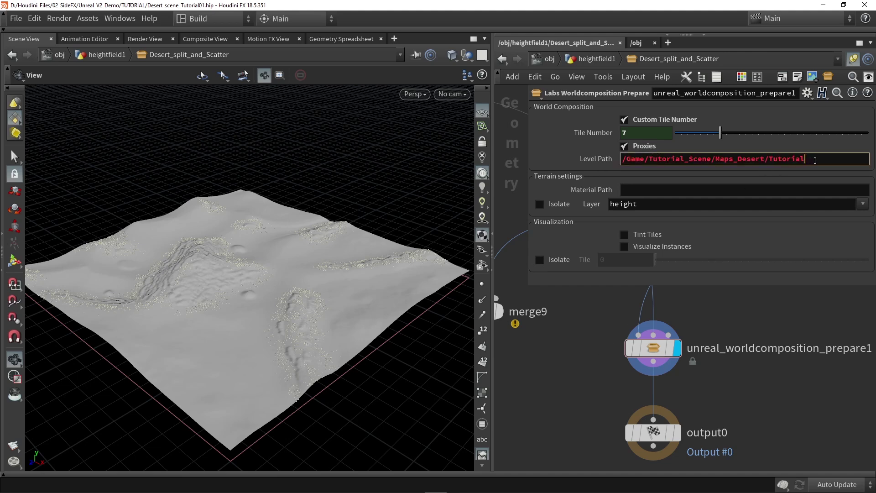
pyautogui.press('BackSpace')
pyautogui.press('BackSpace')
pyautogui.press('BackSpace')
pyautogui.press('BackSpace')
pyautogui.press('BackSpace')
pyautogui.press('BackSpace')
pyautogui.write('t_')
pyautogui.write('Terrain')
pyautogui.write('_{tile}')
pyautogui.press('Return')
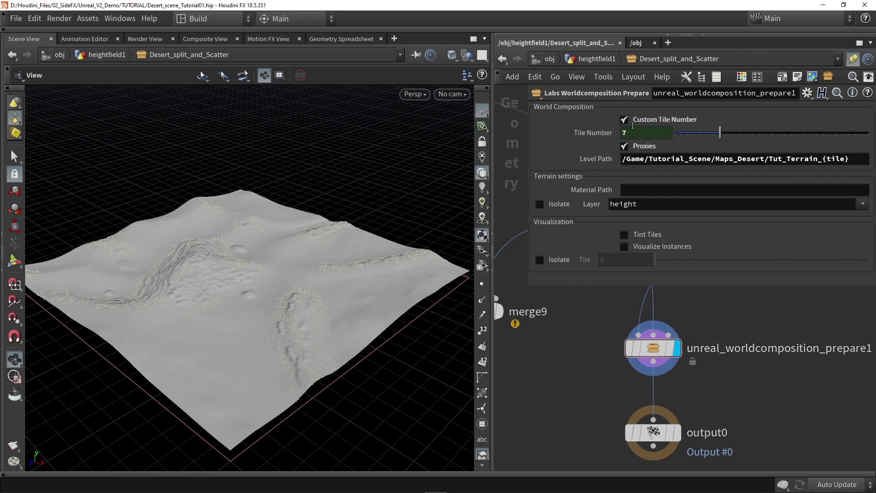
pyautogui.doubleClick(836, 158)
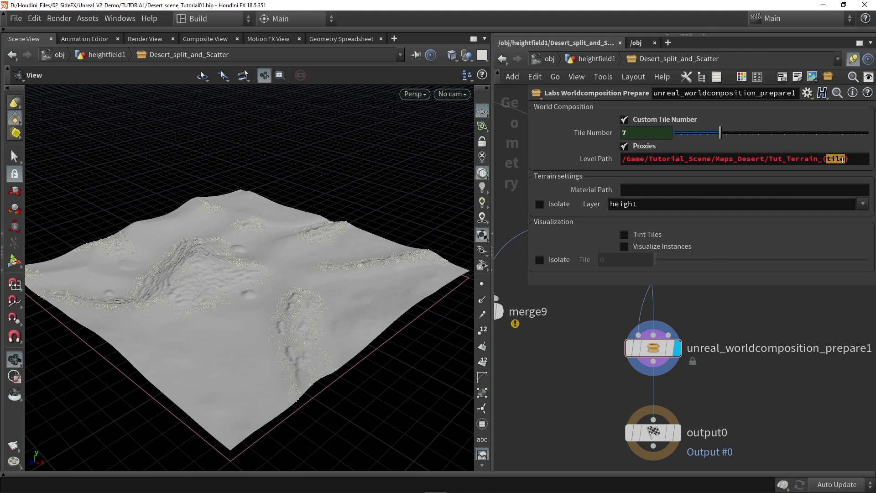
pyautogui.press('Return')
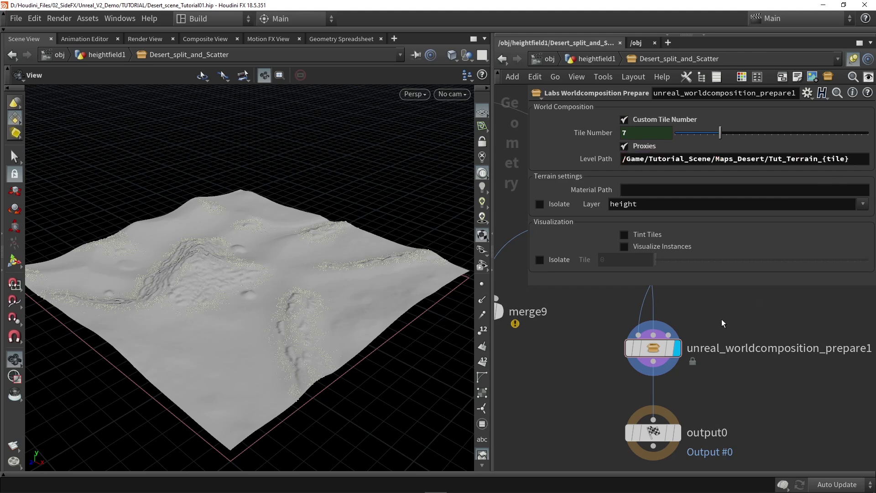
pyautogui.scroll(-2, 722, 324)
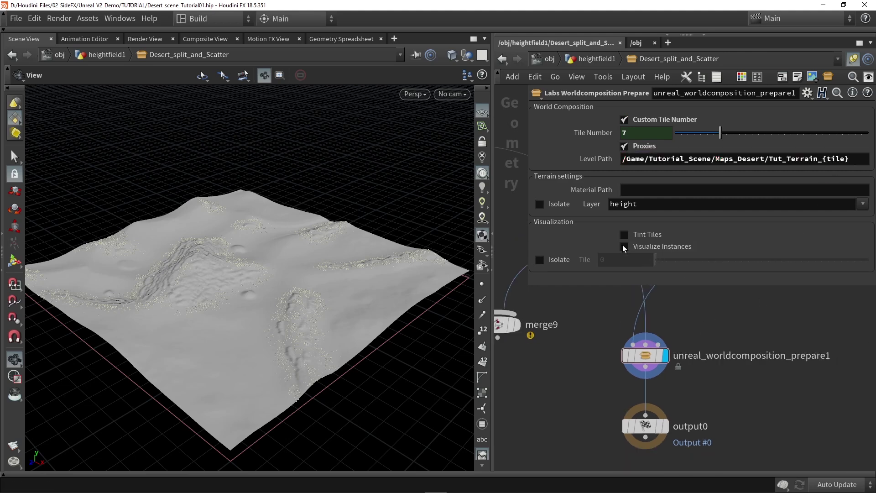
# Step: Paste the MaterialInstanceConstant path from /Game/Desert_project/Materials into Material Path
pyautogui.click(623, 190)
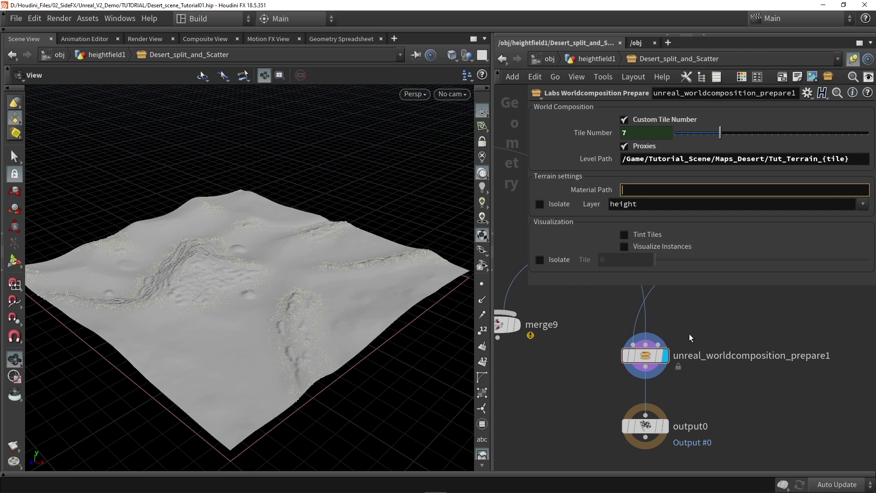
pyautogui.scroll(1, 679, 339)
pyautogui.scroll(1, 674, 348)
pyautogui.click(645, 193)
pyautogui.hotkey('ctrl', 'v')
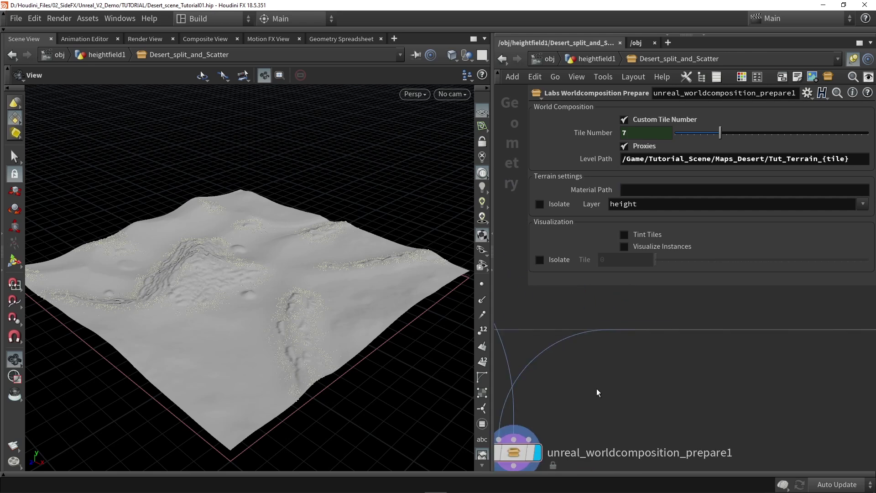
pyautogui.scroll(-1, 616, 376)
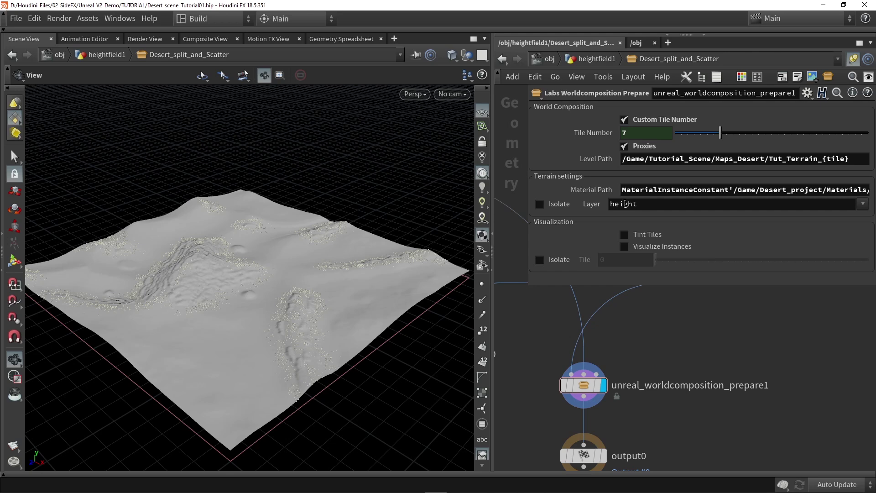
# Step: Pan the network to the unreal_material node and inspect its details
pyautogui.moveTo(713, 328); pyautogui.dragTo(648, 401, button='middle')
pyautogui.middleClick(789, 368)
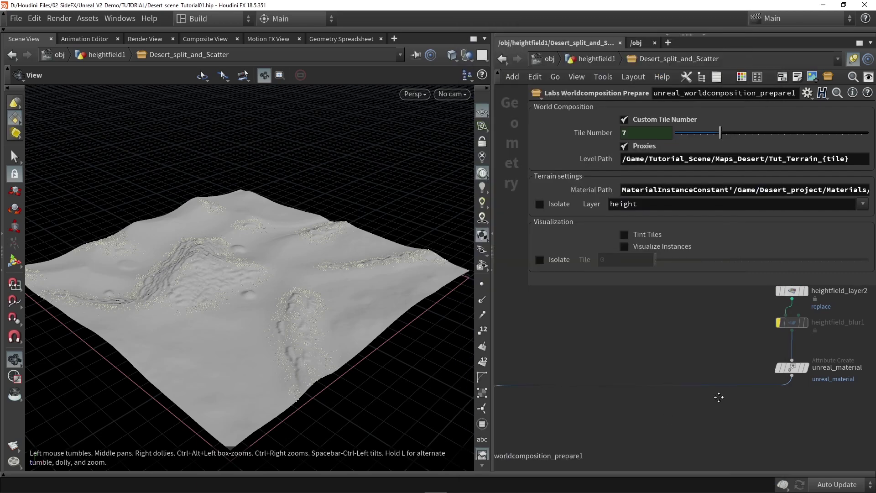
pyautogui.scroll(3, 668, 391)
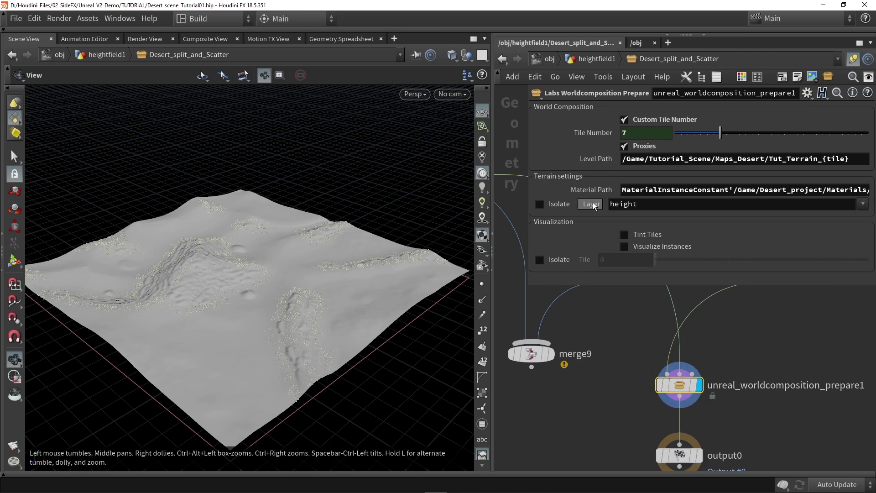
# Step: Isolate the height layer, check the Worldcomposition Prepare node info, then un-isolate
pyautogui.click(539, 204)
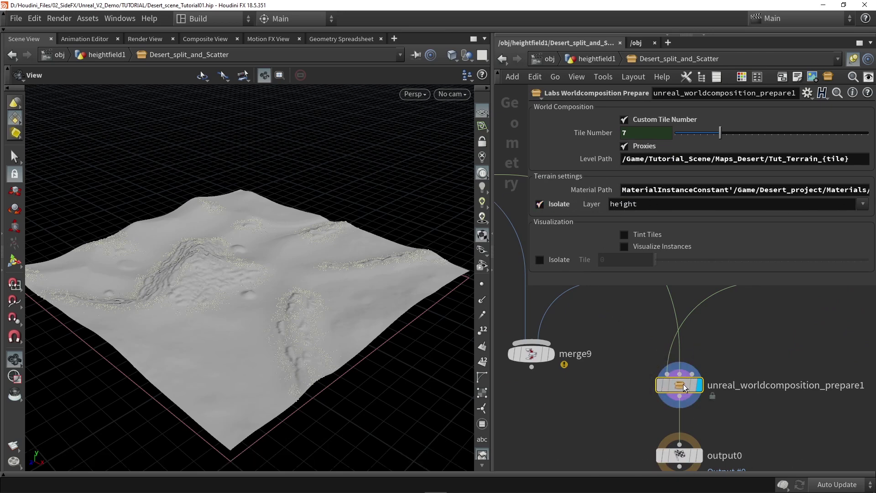
pyautogui.middleClick(685, 387)
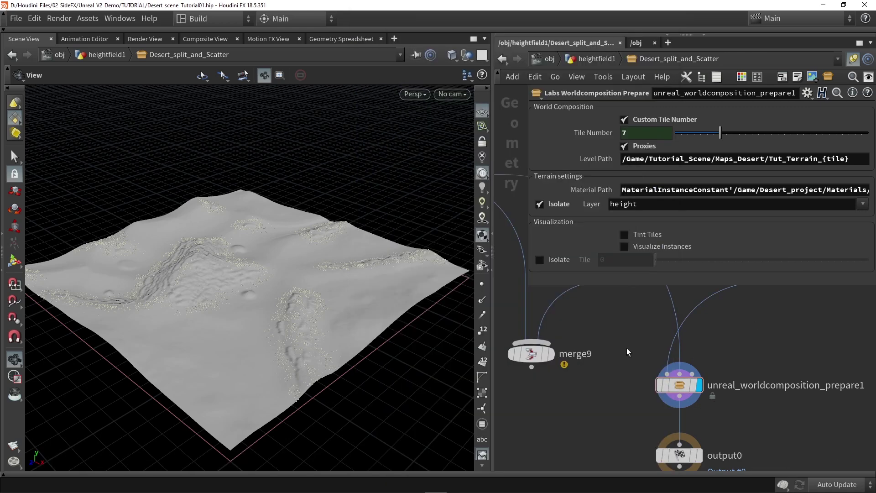
pyautogui.click(541, 203)
# Step: Orbit low and close around the green-tinted terrain, then uncheck Tint Tiles
pyautogui.moveTo(196, 210); pyautogui.dragTo(234, 163)
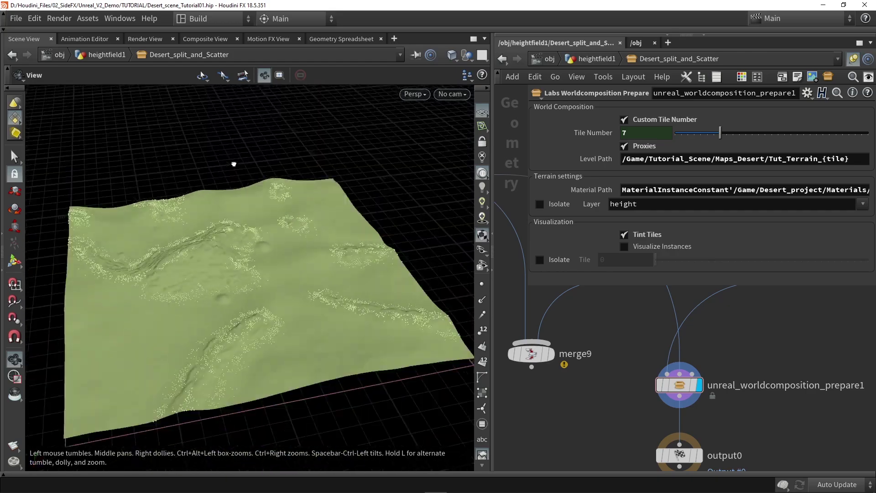
pyautogui.moveTo(233, 163)
pyautogui.mouseDown()
pyautogui.moveTo(288, 264)
pyautogui.moveTo(138, 254)
pyautogui.moveTo(293, 250)
pyautogui.moveTo(231, 266)
pyautogui.moveTo(255, 243)
pyautogui.moveTo(170, 175)
pyautogui.mouseUp()
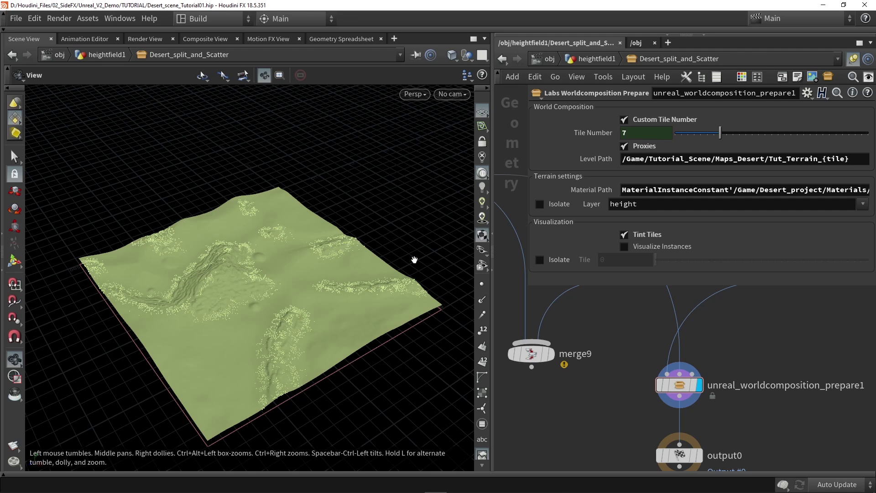
pyautogui.click(635, 234)
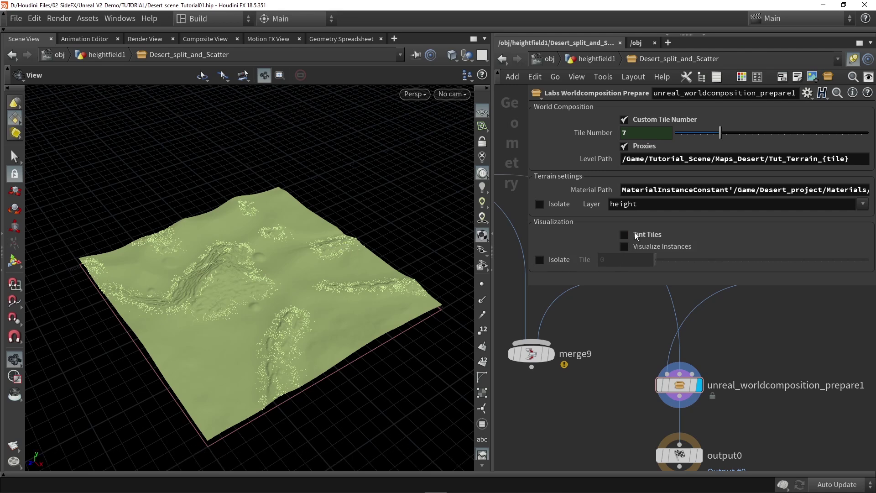
# Step: Turn on Visualize Instances and zoom in on the blue instance wireframes
pyautogui.click(639, 247)
pyautogui.moveTo(315, 285)
pyautogui.mouseDown()
pyautogui.moveTo(273, 274)
pyautogui.moveTo(250, 310)
pyautogui.moveTo(169, 280)
pyautogui.mouseUp()
pyautogui.scroll(5, 271, 272)
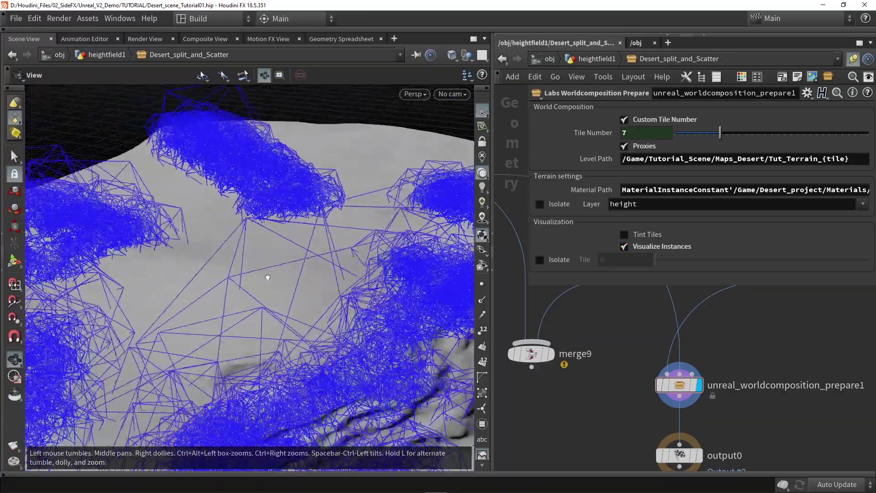